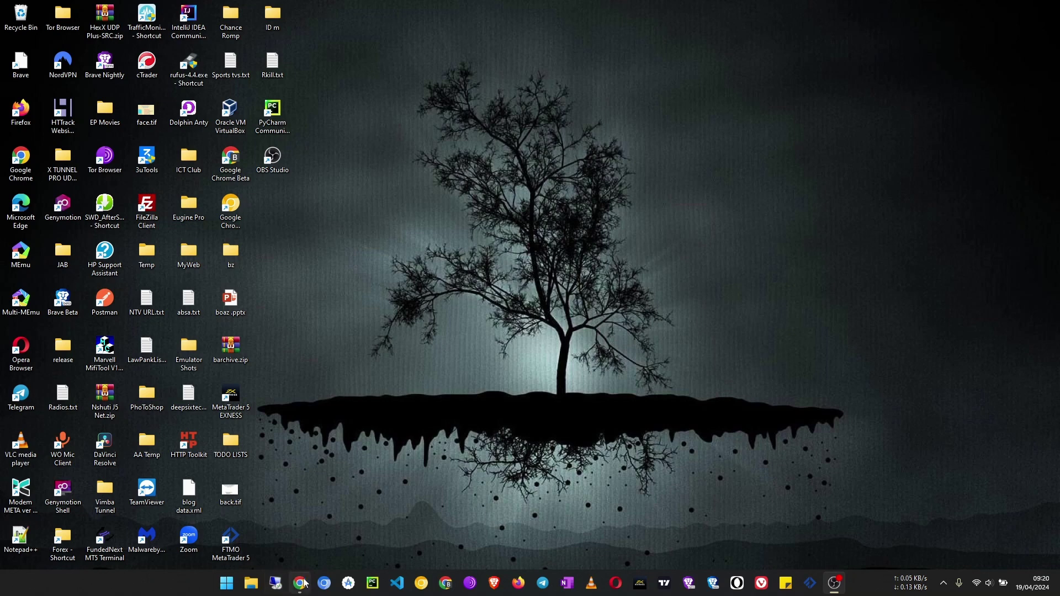
- Bring Chrome forward and switch to the Cloudflare Home tab listing davimba.com and euginetech.com
mouse_move(300, 583)
left_click(316, 511)
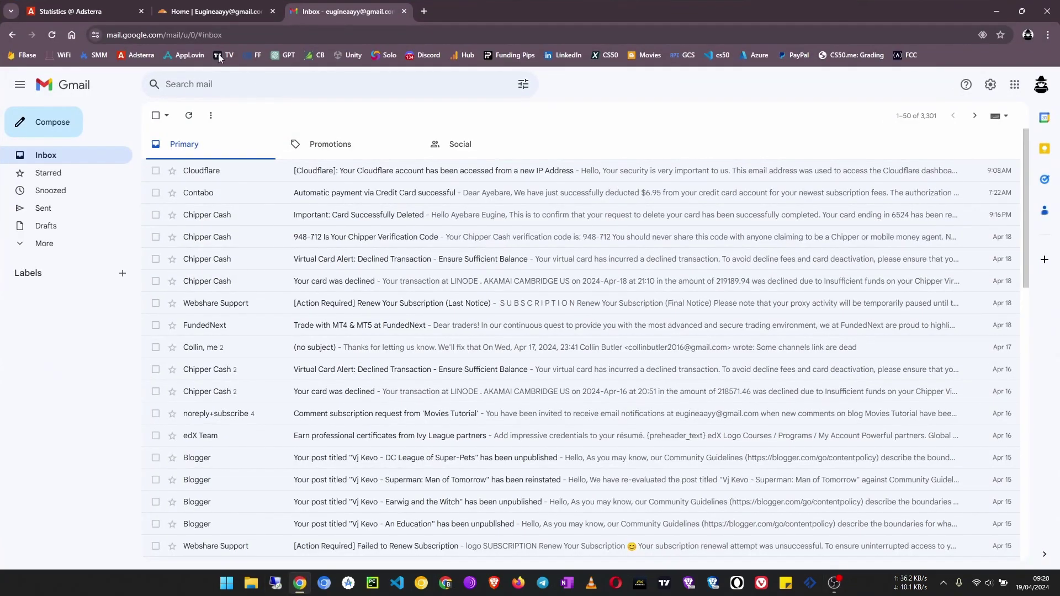
left_click(203, 12)
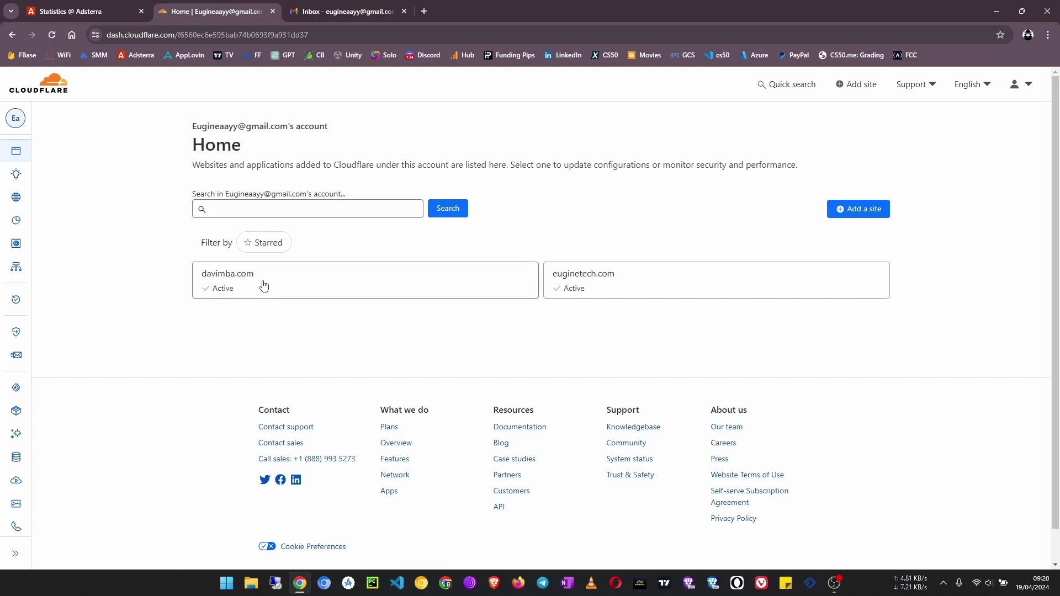
left_click_drag(263, 281, 206, 342)
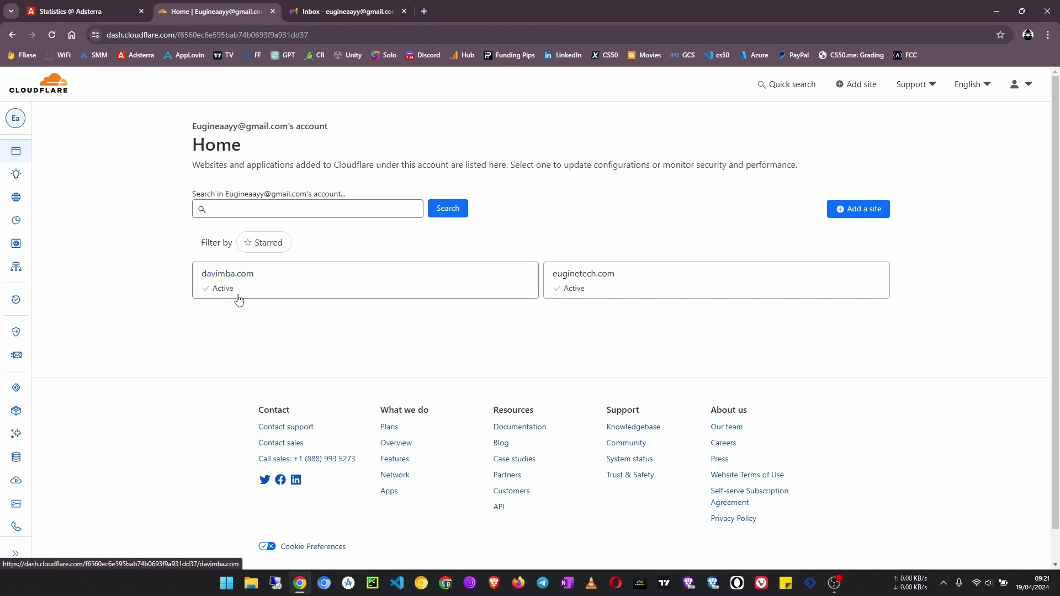
- In davimba.com's Email section, add the three MX records and SPF TXT record to enable routing
left_click(229, 279)
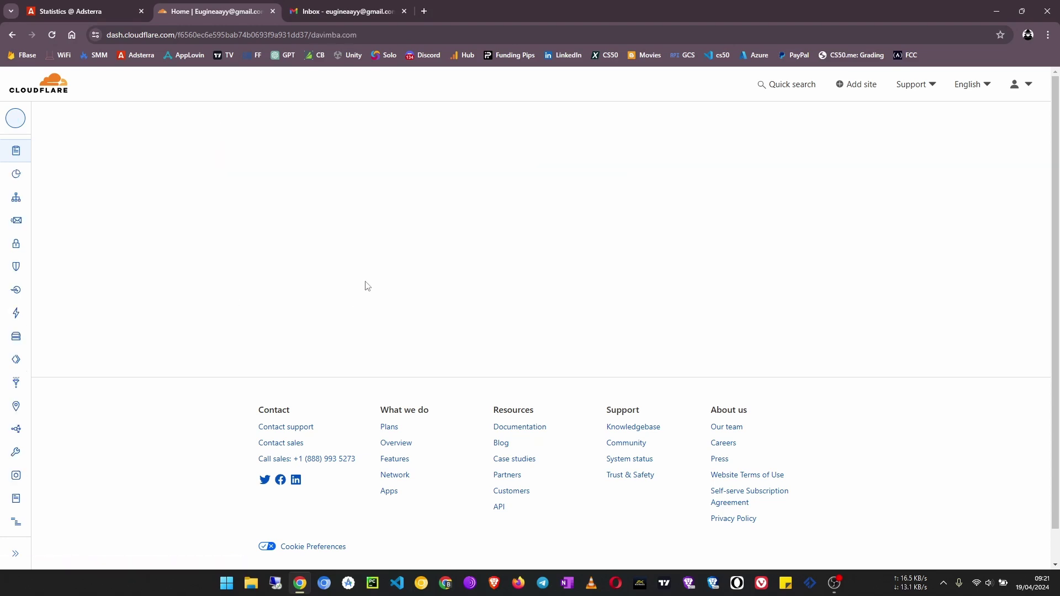
mouse_move(11, 276)
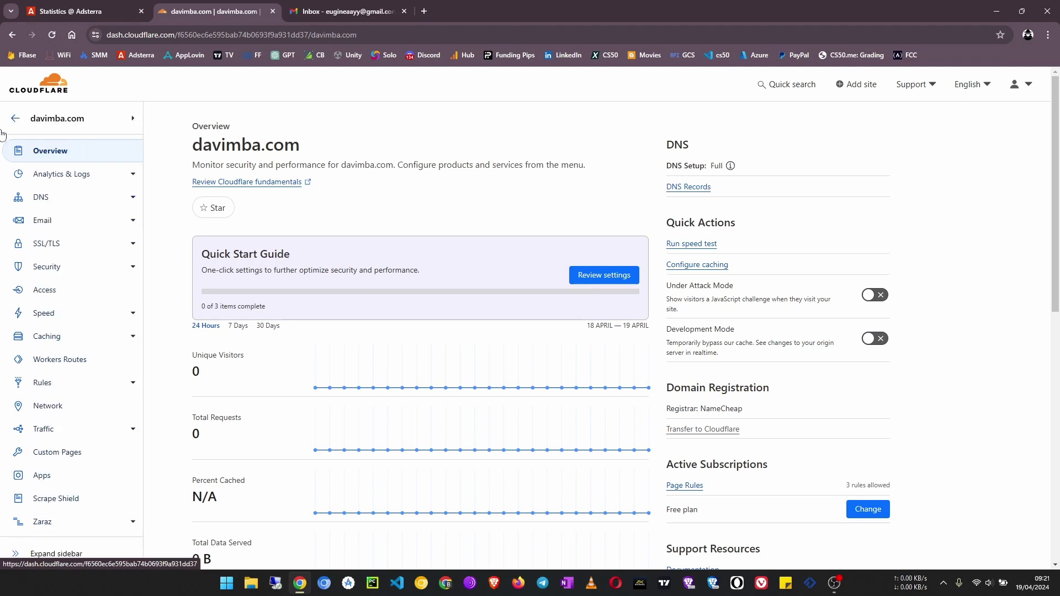
left_click(40, 222)
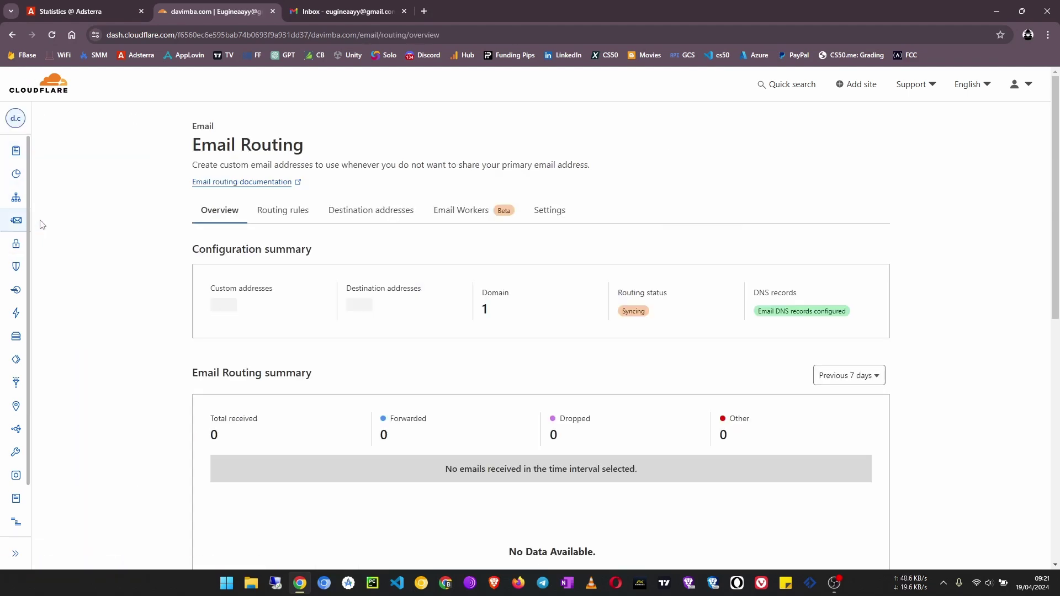
scroll(441, 265, "down", 2)
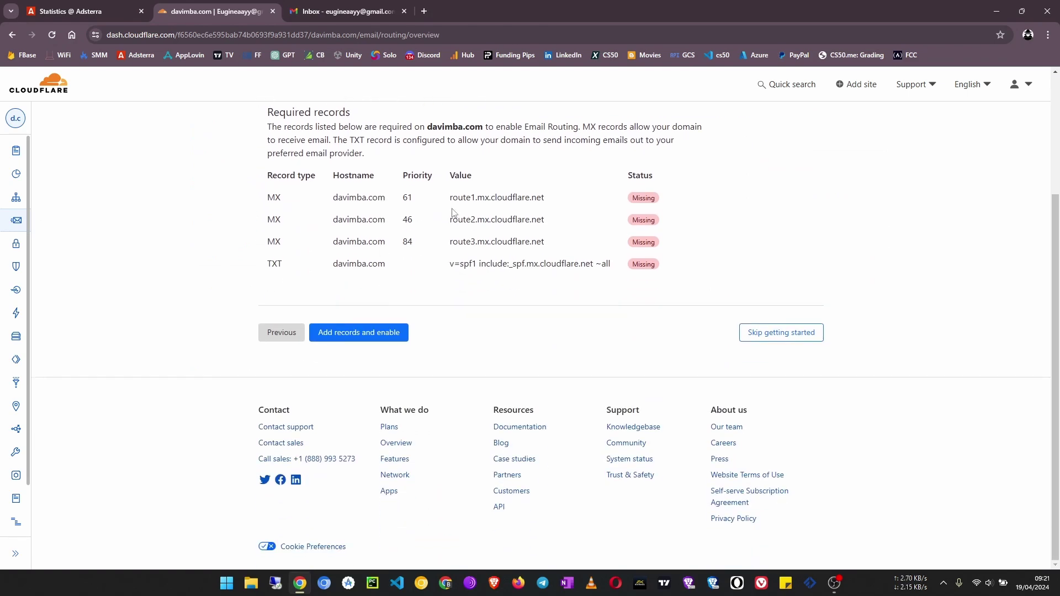
scroll(455, 216, "up", 1)
scroll(442, 214, "up", 1)
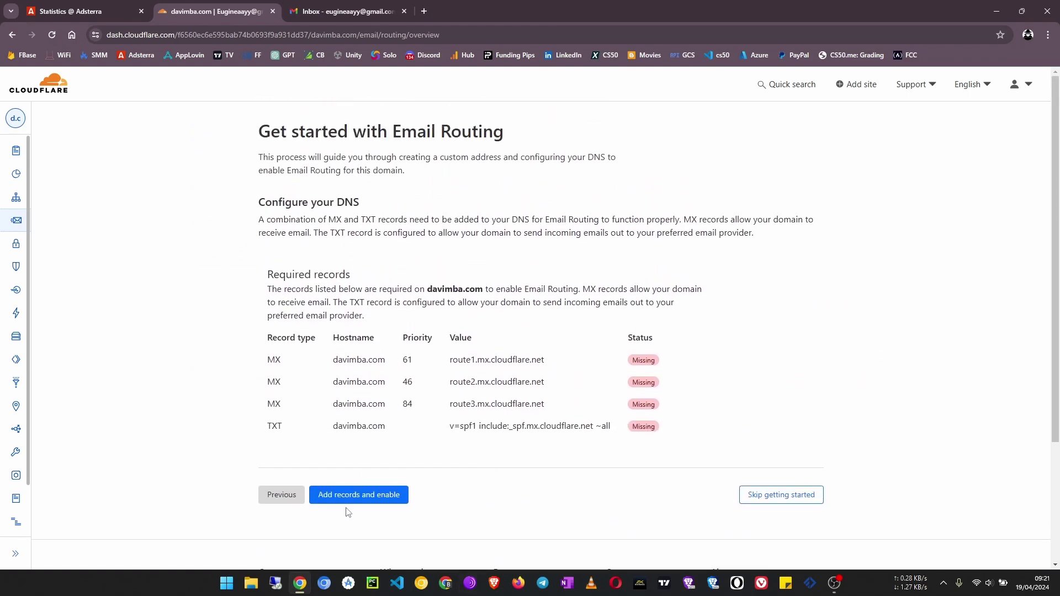
left_click(370, 497)
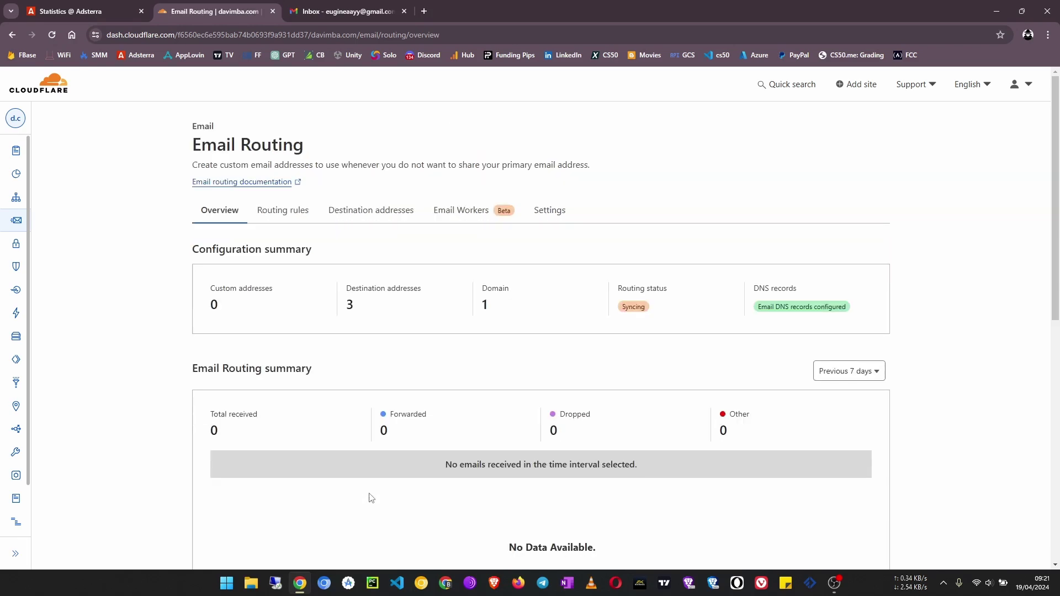
- Check davimba.com's Routing rules: Catch-All is disabled and there are no custom addresses yet
scroll(371, 498, "down", 8)
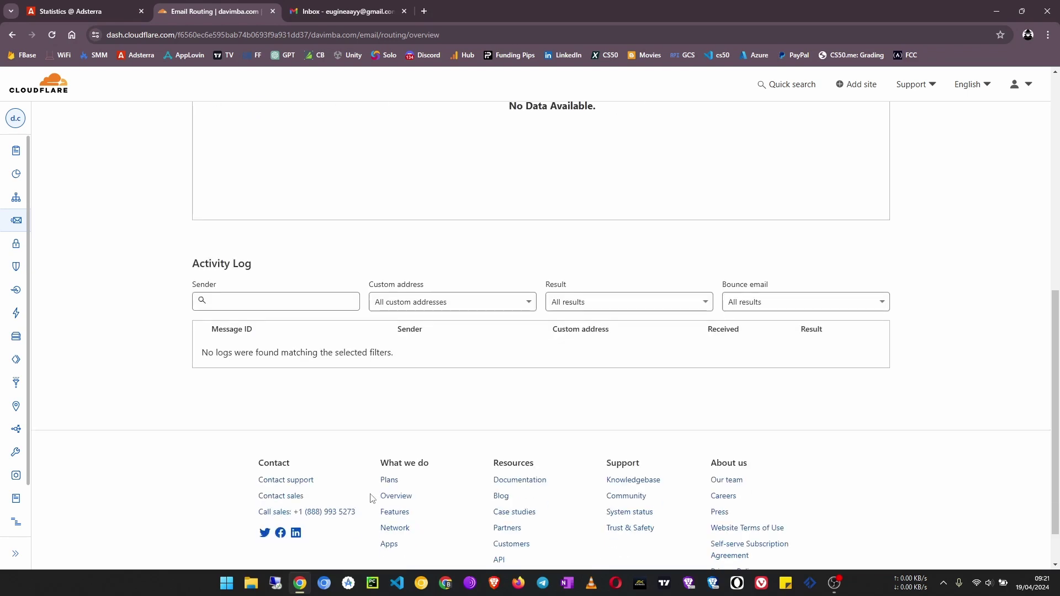
scroll(372, 498, "up", 5)
scroll(372, 498, "up", 3)
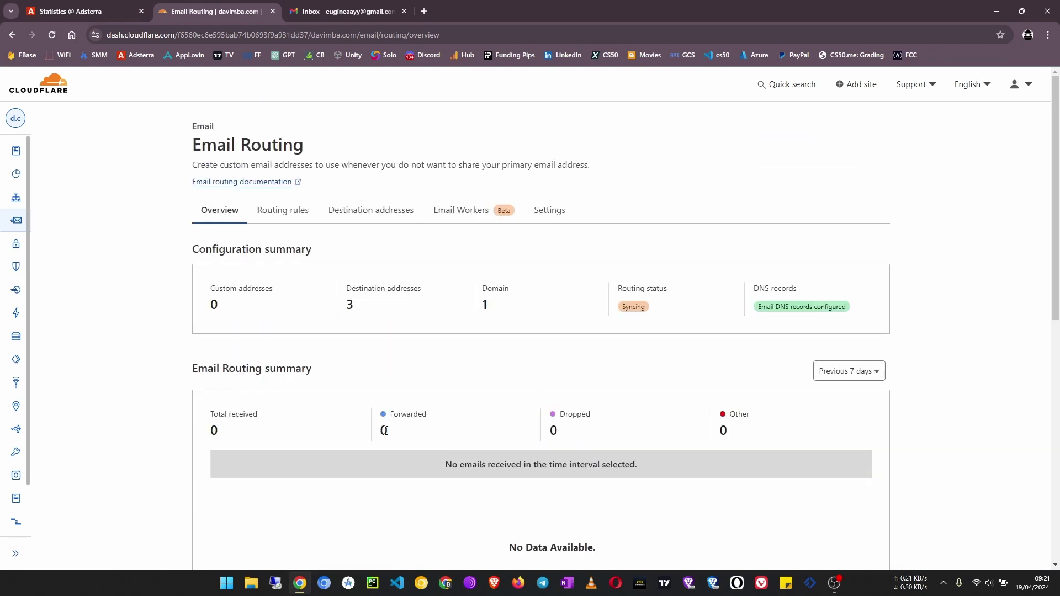
scroll(388, 433, "down", 1)
scroll(388, 434, "up", 1)
left_click(285, 219)
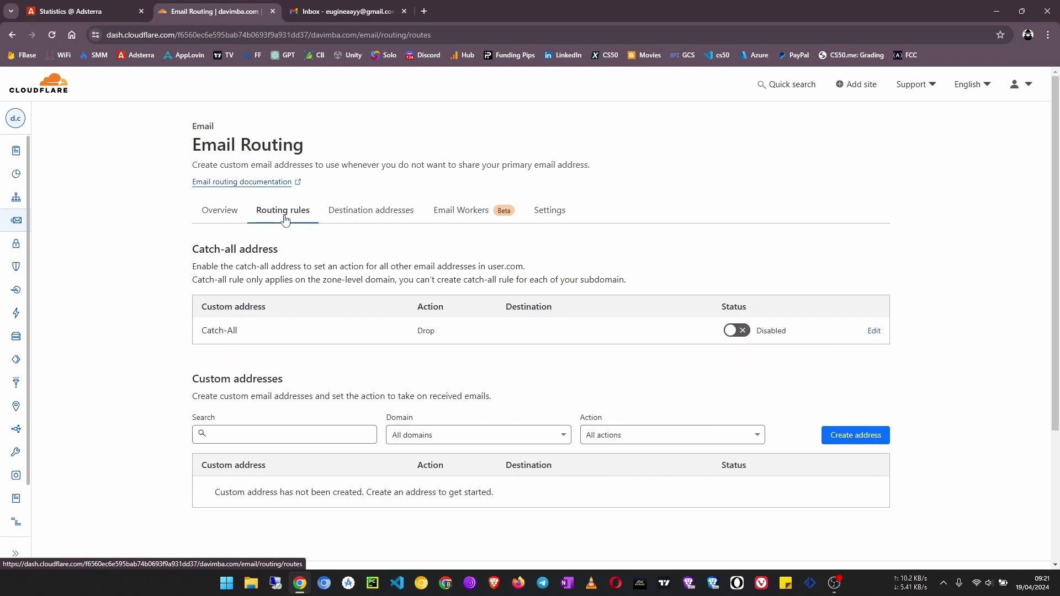
scroll(285, 219, "down", 2)
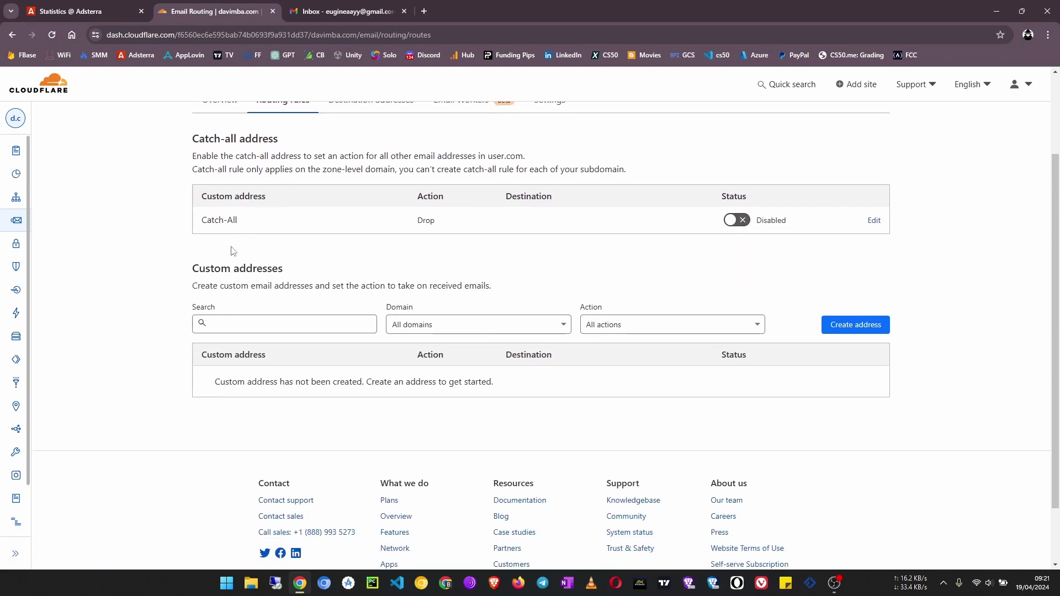
left_click_drag(243, 220, 192, 220)
scroll(257, 237, "up", 2)
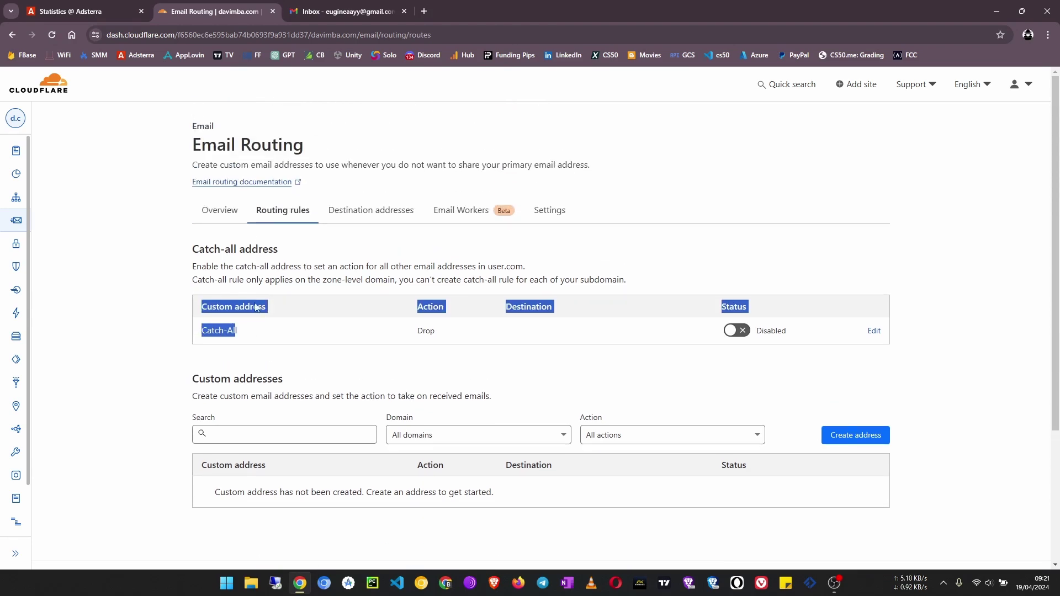
left_click(262, 348)
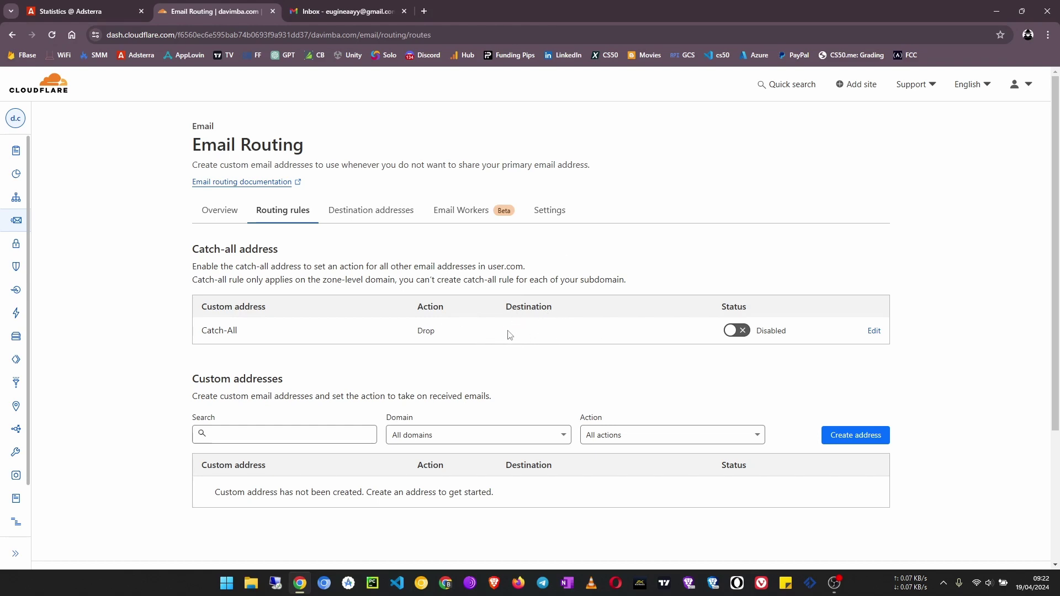
scroll(571, 343, "down", 3)
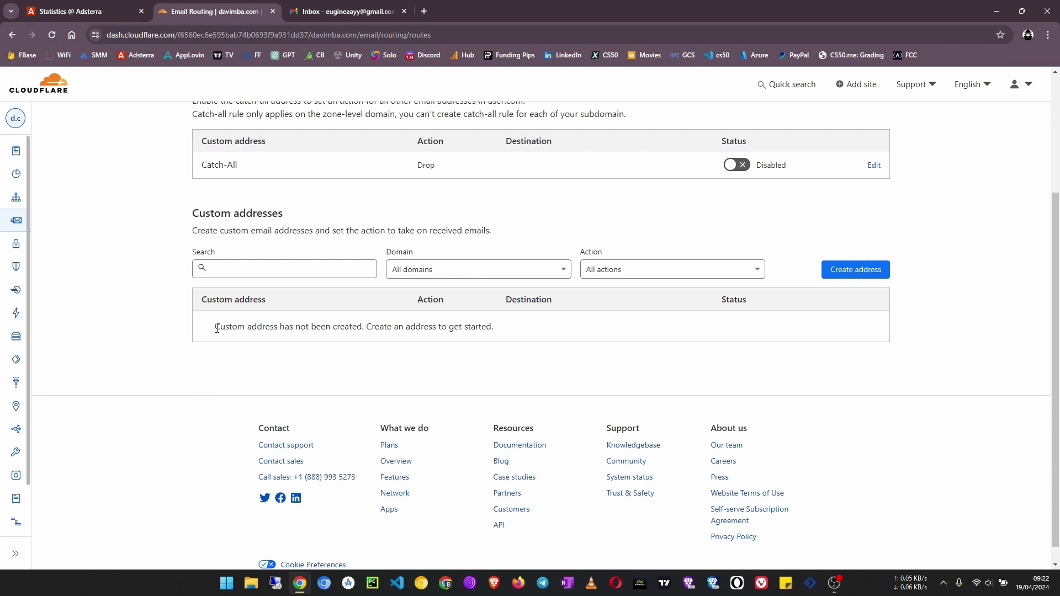
left_click(852, 276)
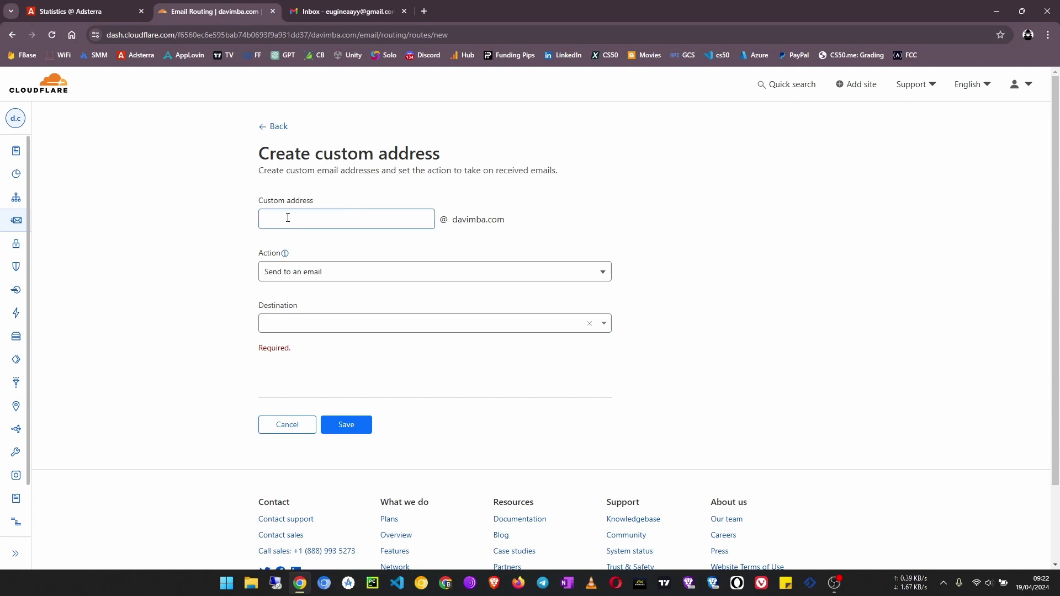
left_click(419, 221)
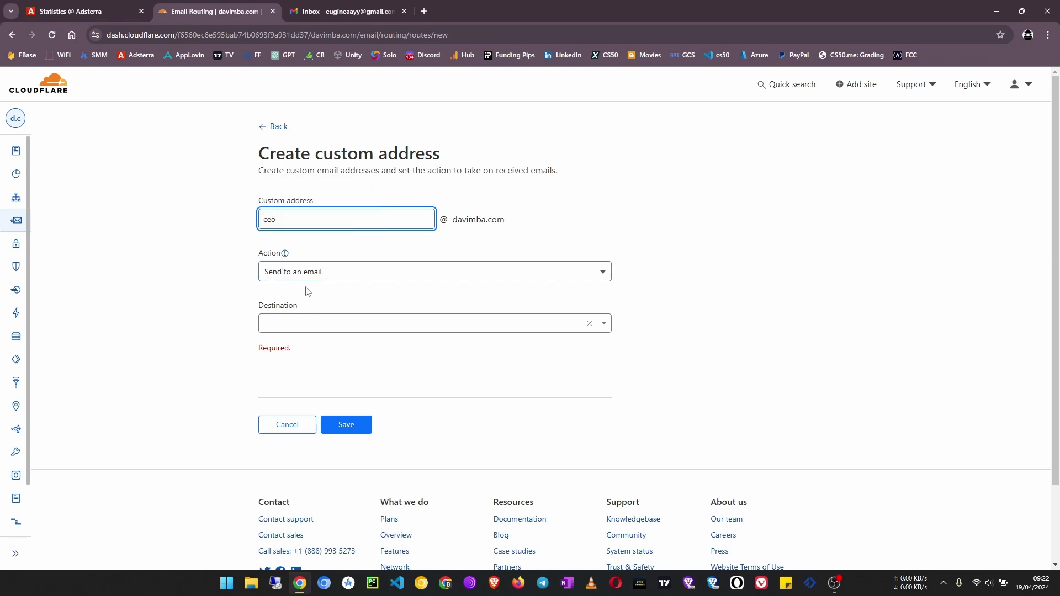
left_click(330, 280)
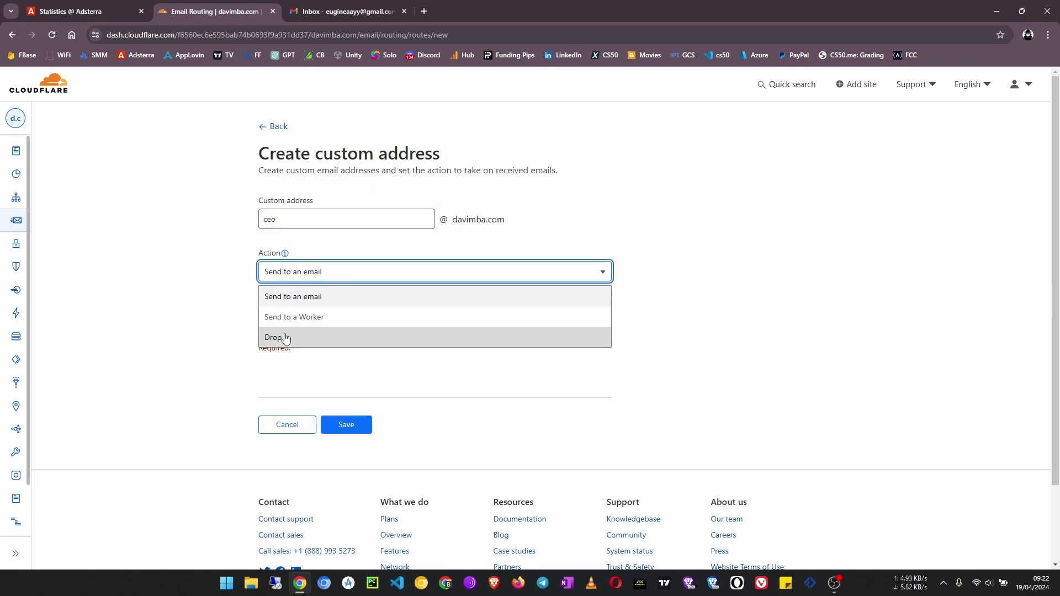
left_click(331, 279)
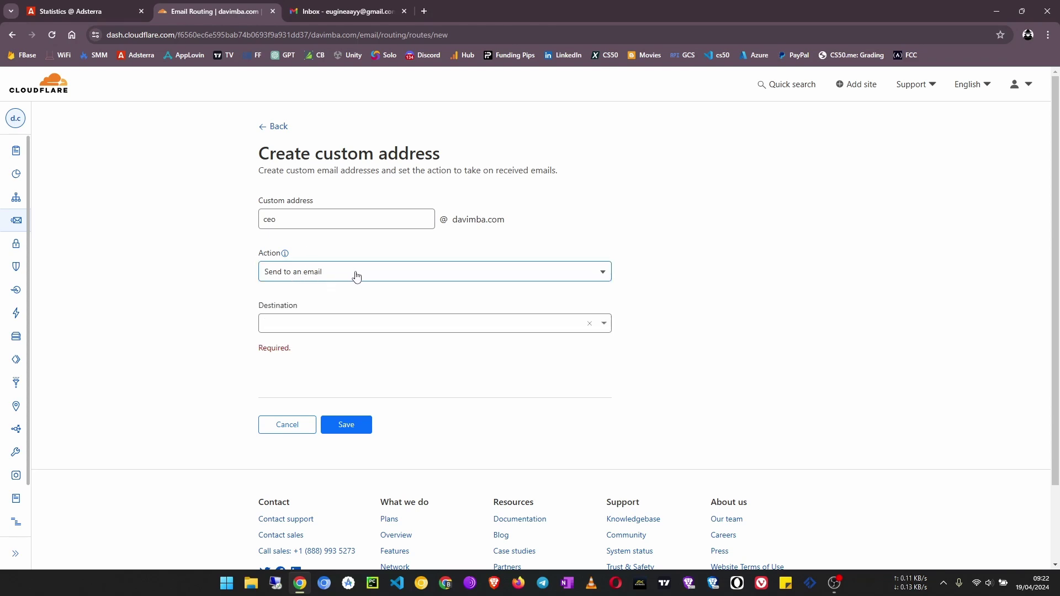
left_click(330, 325)
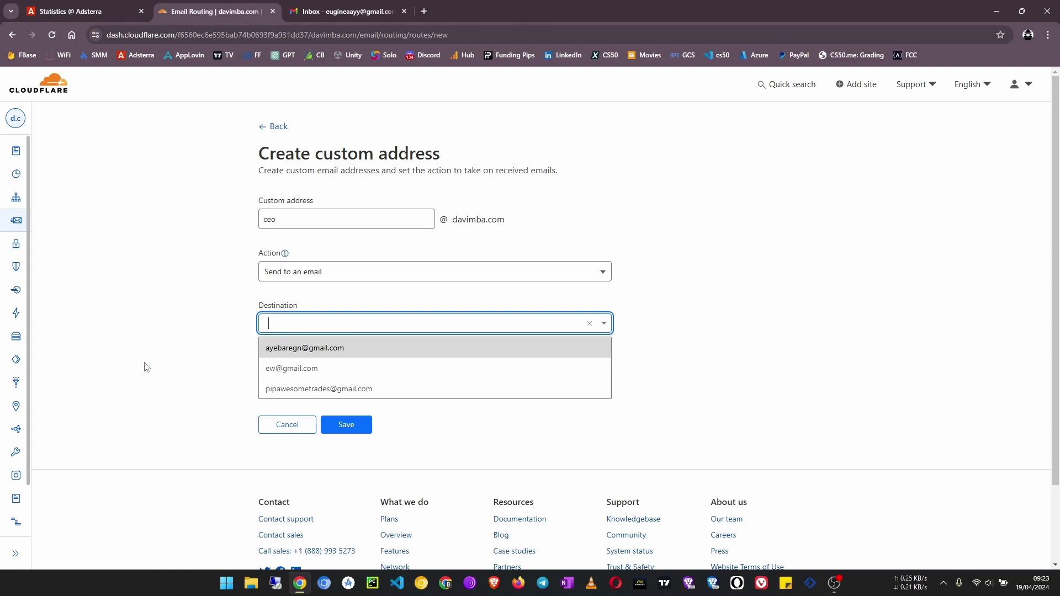
left_click(290, 220)
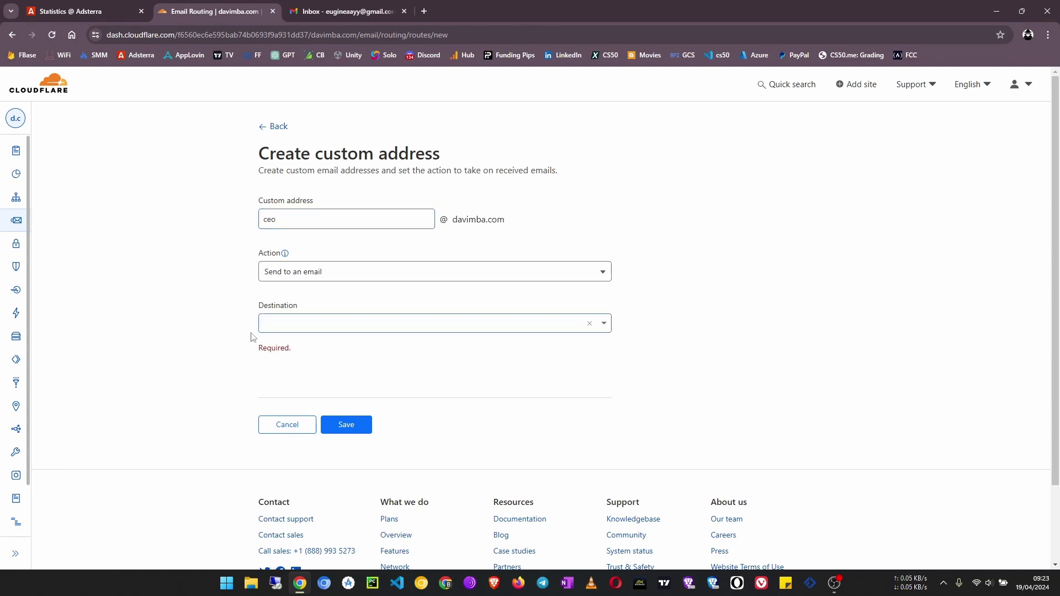
- Set the ceo address destination to the tutorials address and save it
left_click(292, 327)
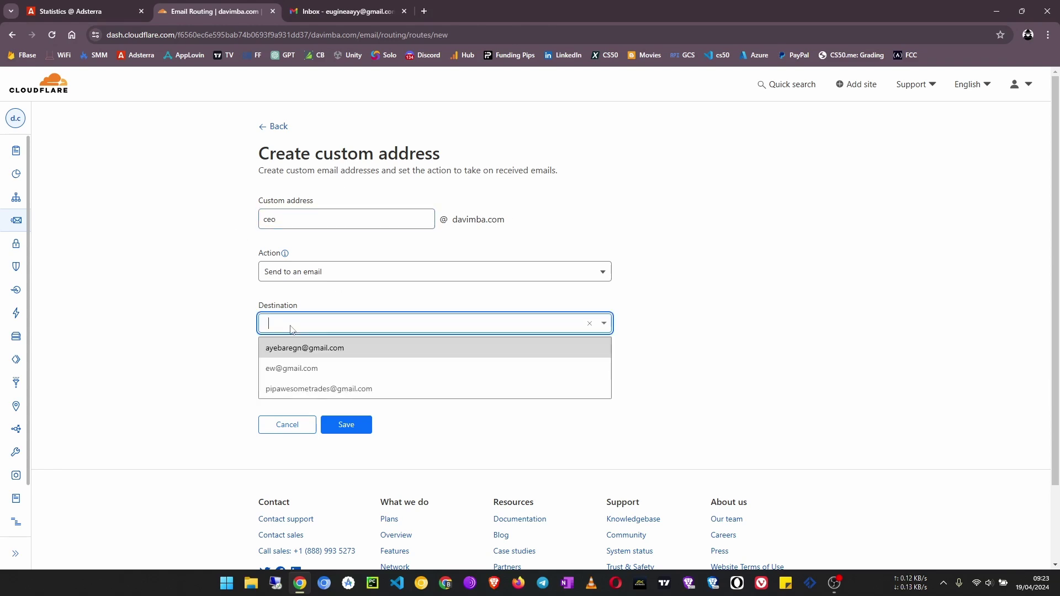
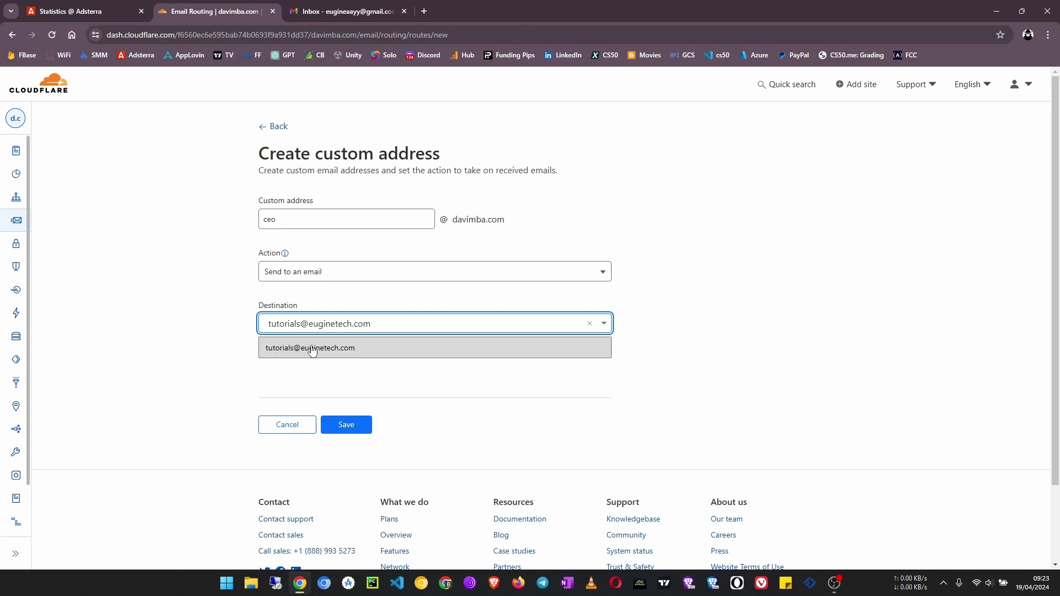
left_click(331, 353)
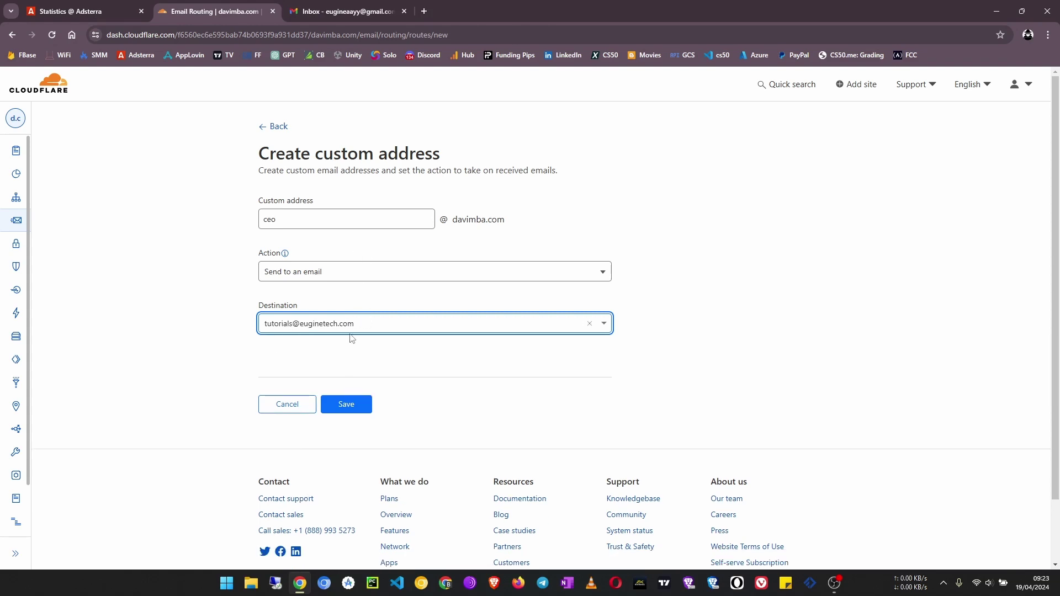
left_click(288, 217)
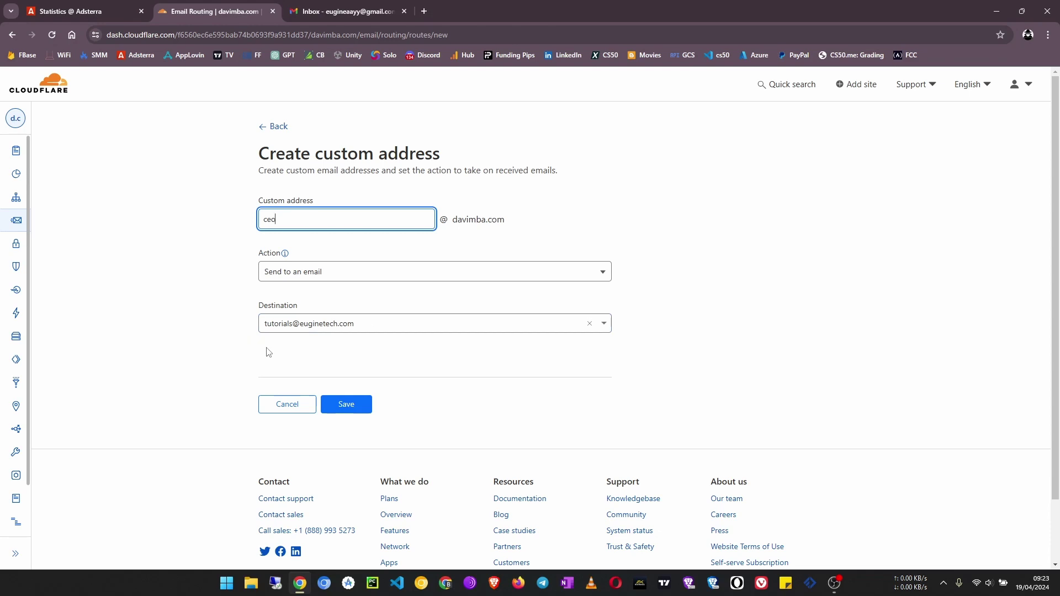
scroll(267, 357, "down", 1)
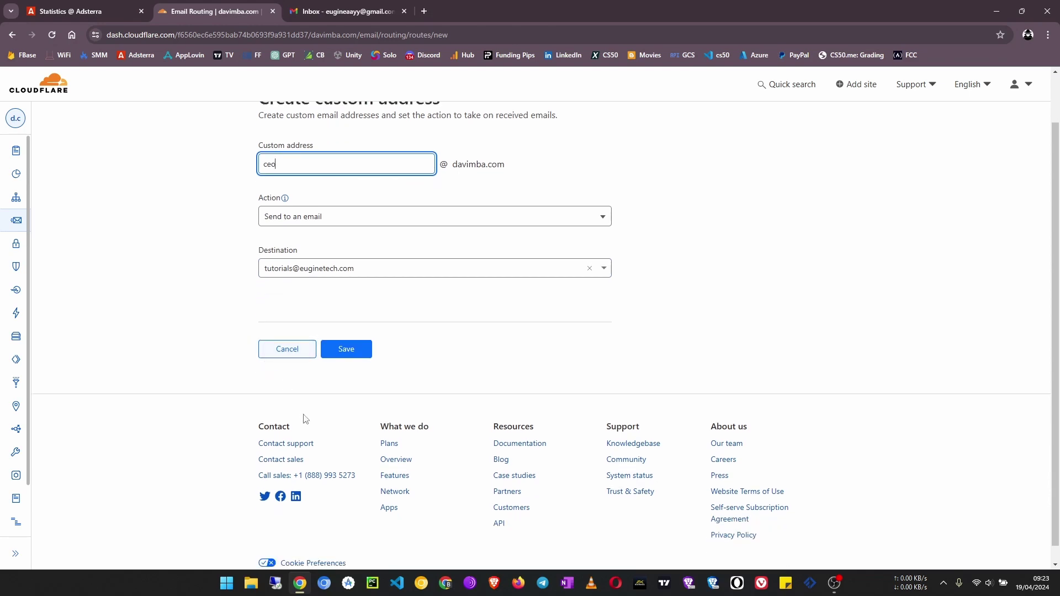
left_click(348, 352)
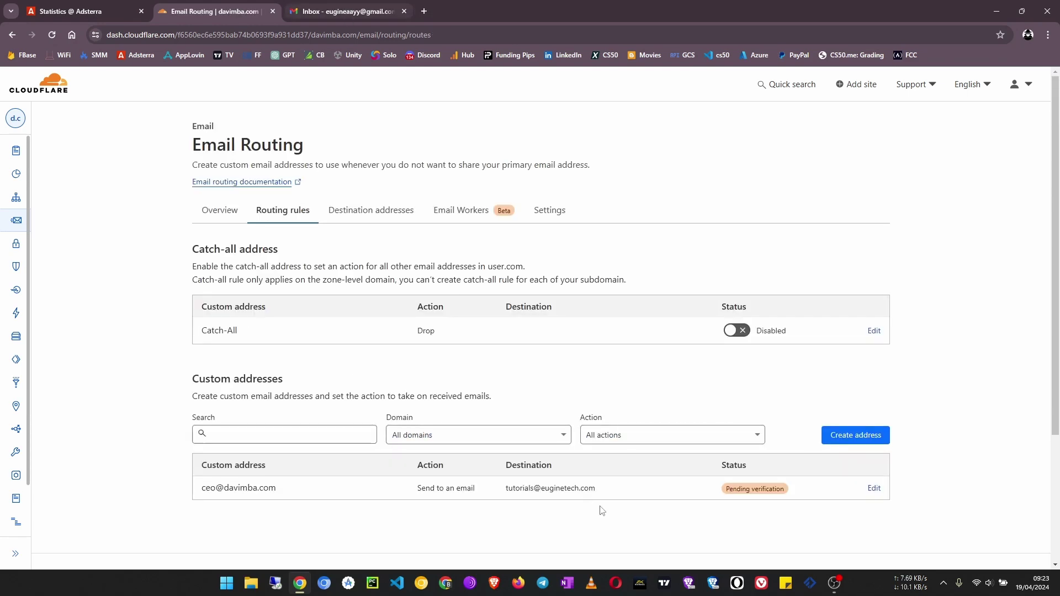
- Open Gmail in Firefox from its bookmark to find the Cloudflare verification message
left_click(515, 584)
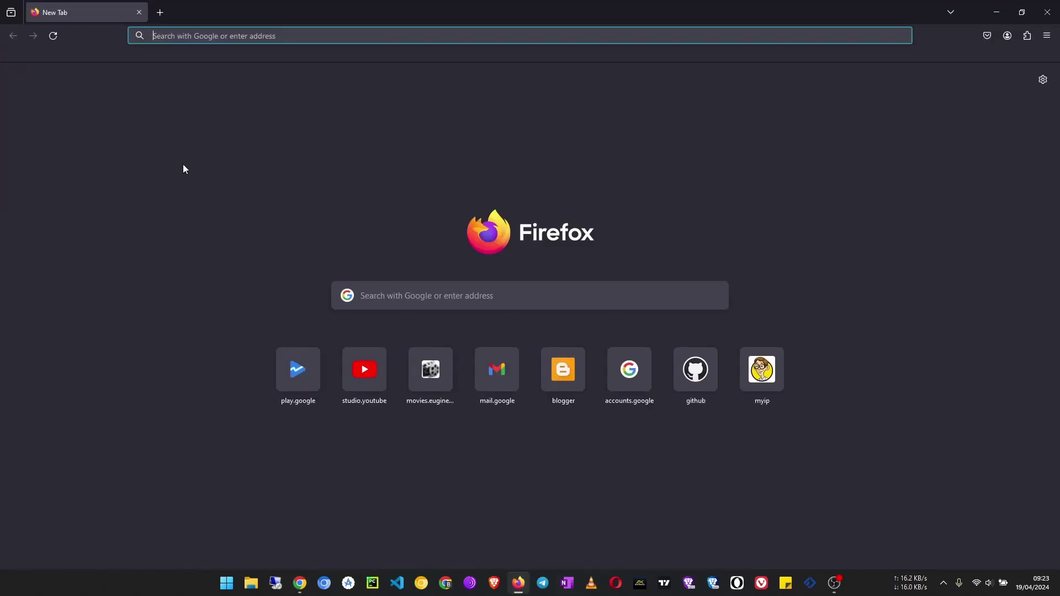
left_click(61, 55)
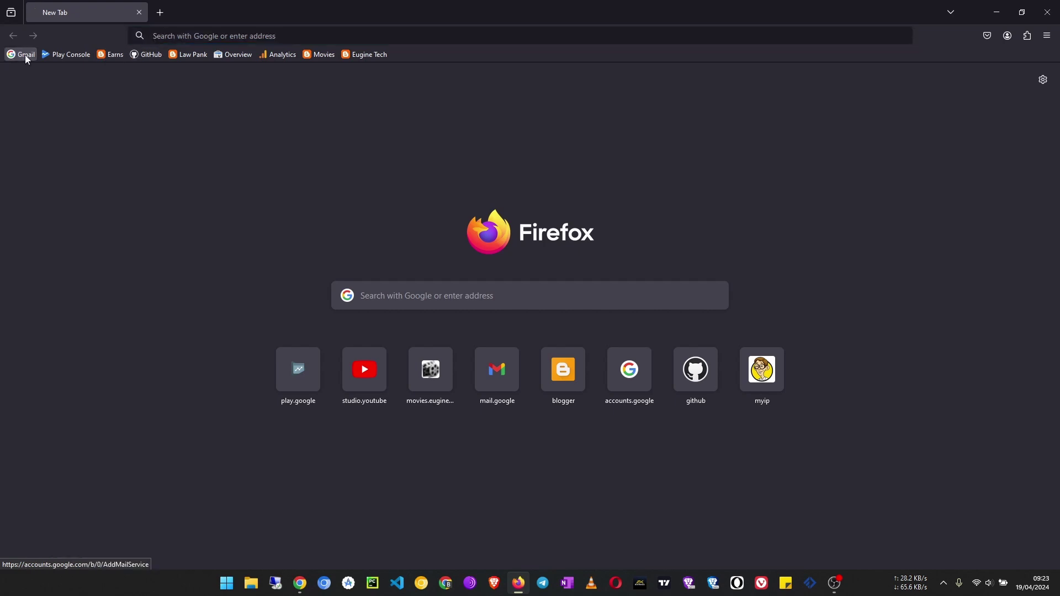
left_click(522, 587)
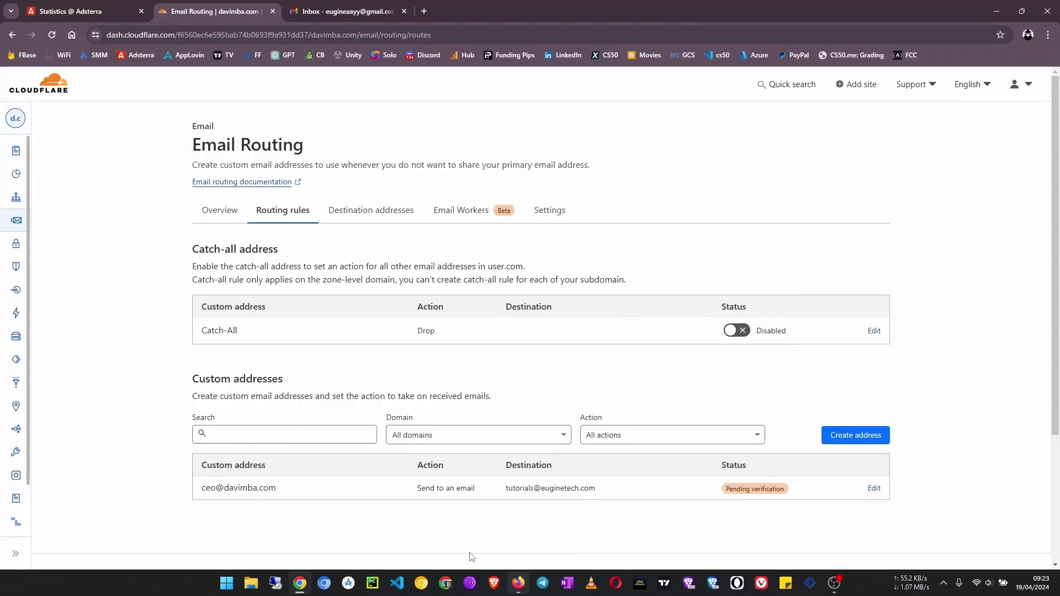
scroll(409, 504, "down", 3)
mouse_move(757, 326)
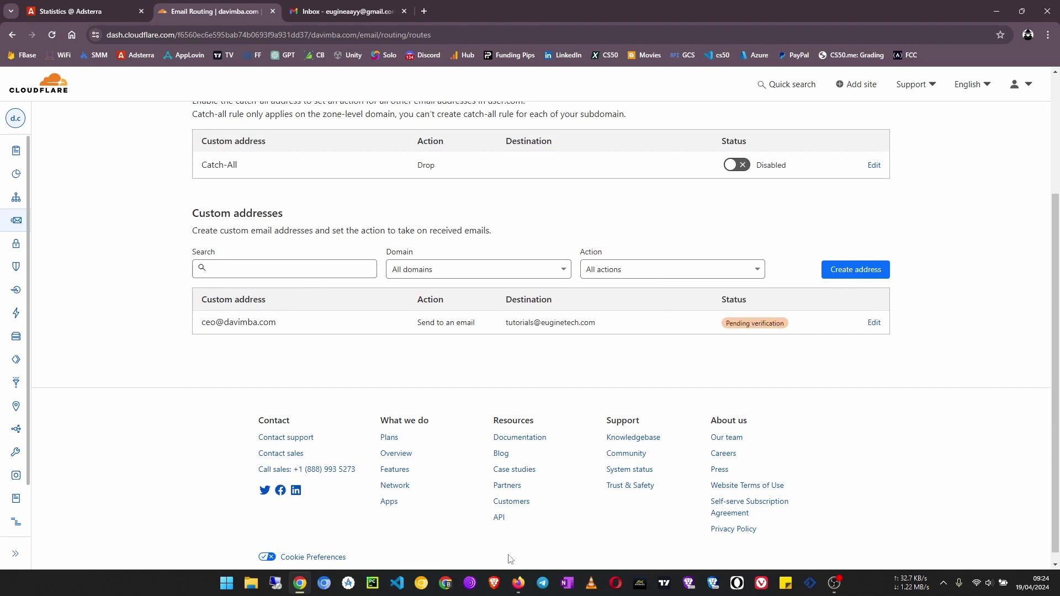
left_click(517, 583)
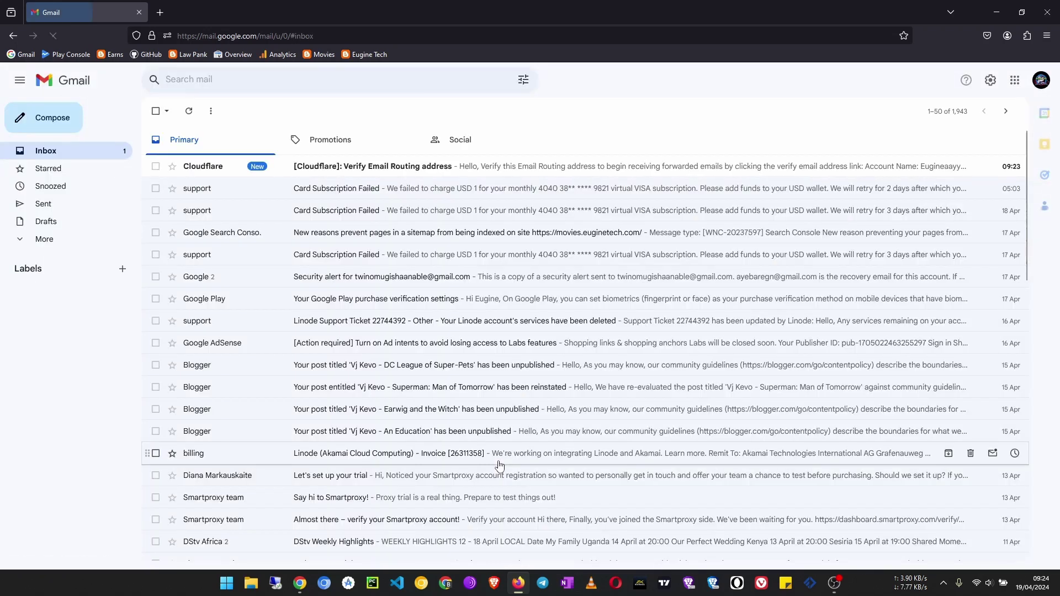
- Open the '[Cloudflare]: Verify Email Routing address' message and confirm the destination address
left_click(352, 172)
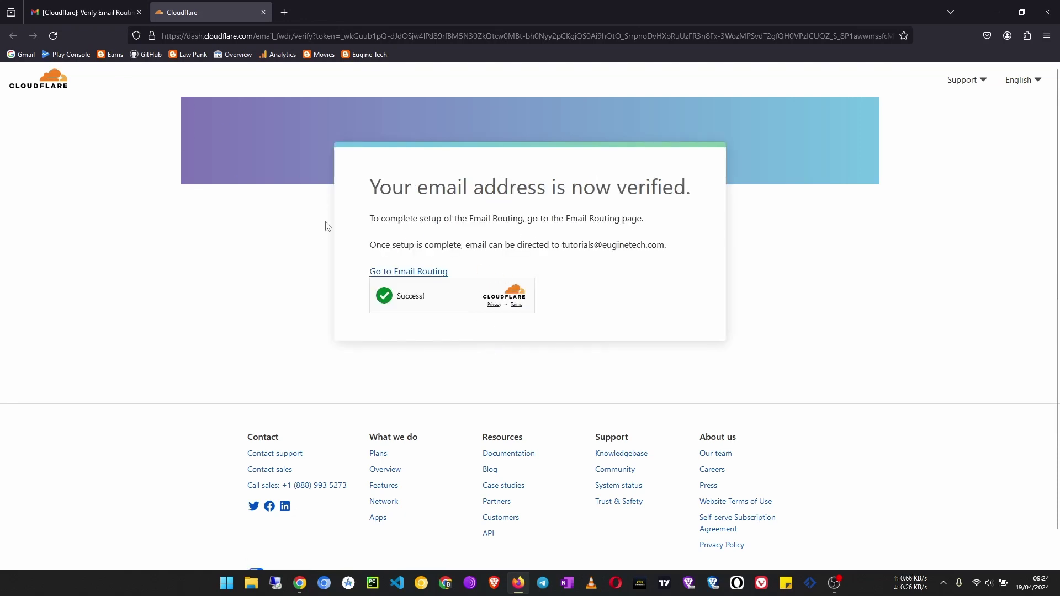
- Reload the Routing rules page in Chrome and confirm the ceo address now shows Active
left_click(996, 12)
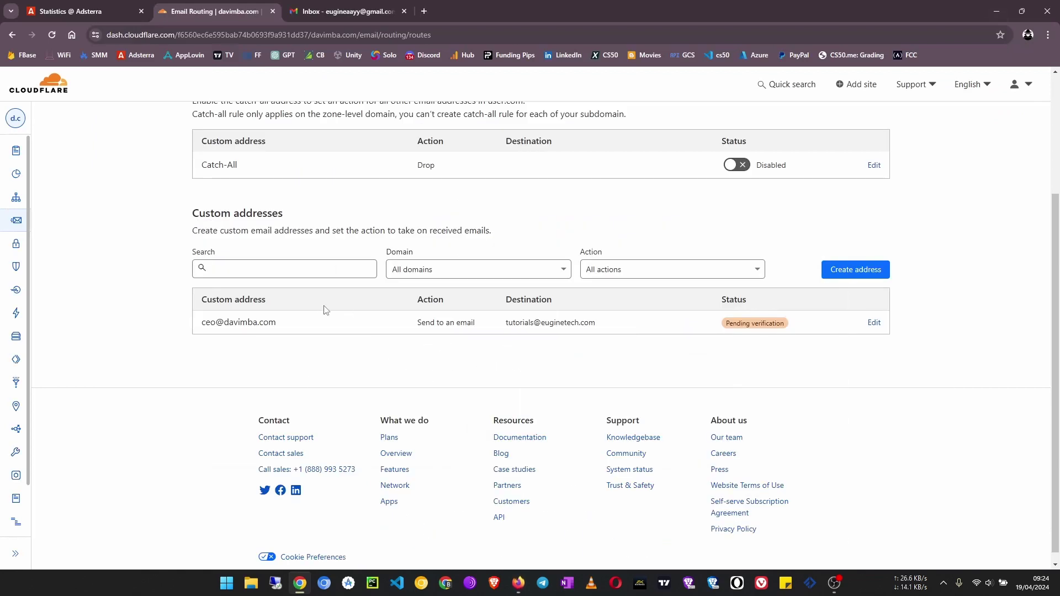
scroll(198, 329, "up", 1)
scroll(199, 329, "up", 1)
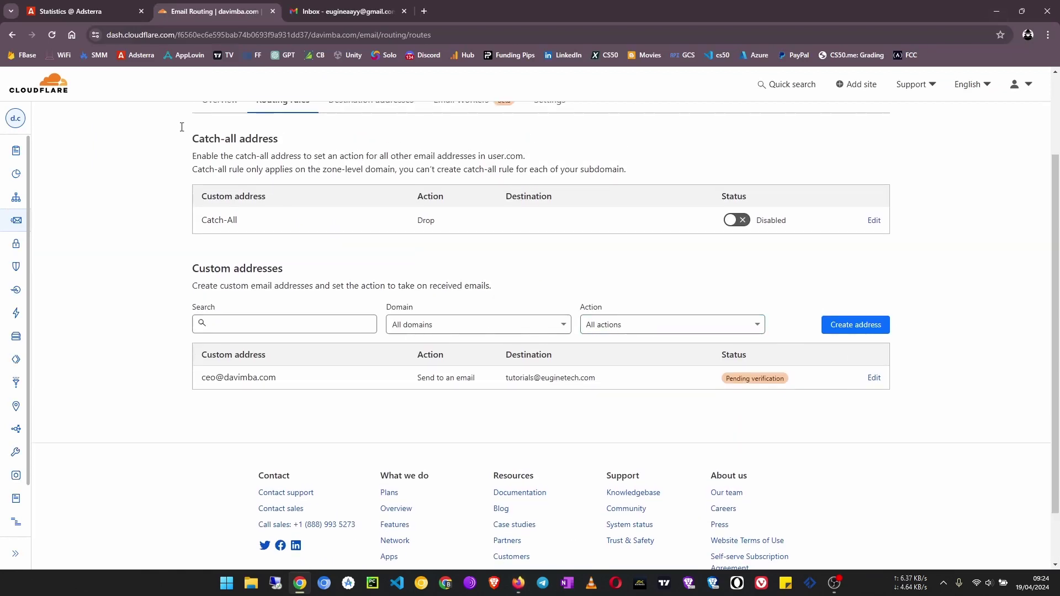
left_click(51, 35)
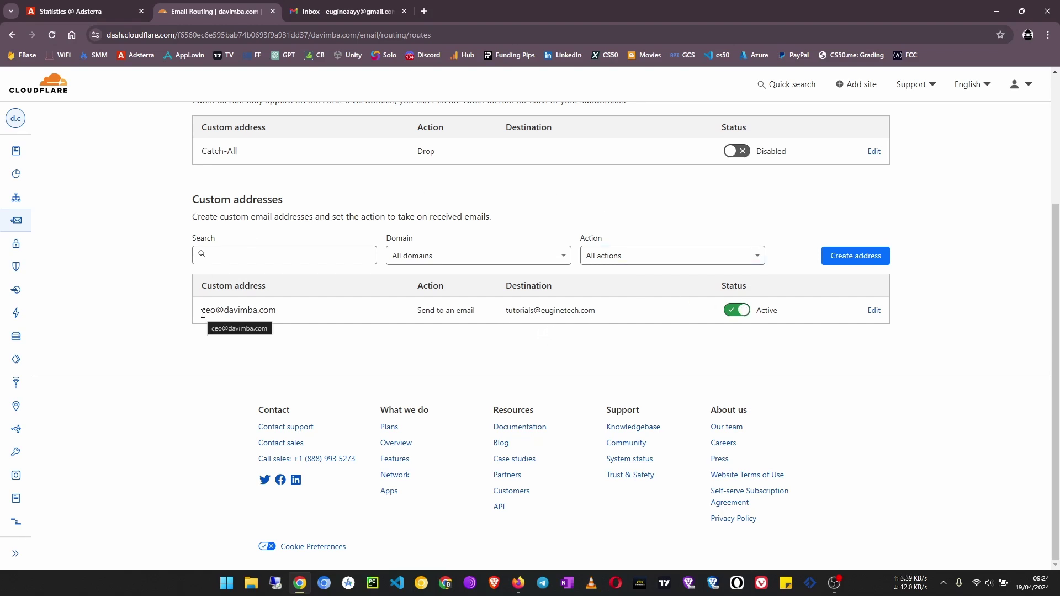
left_click_drag(278, 314, 203, 316)
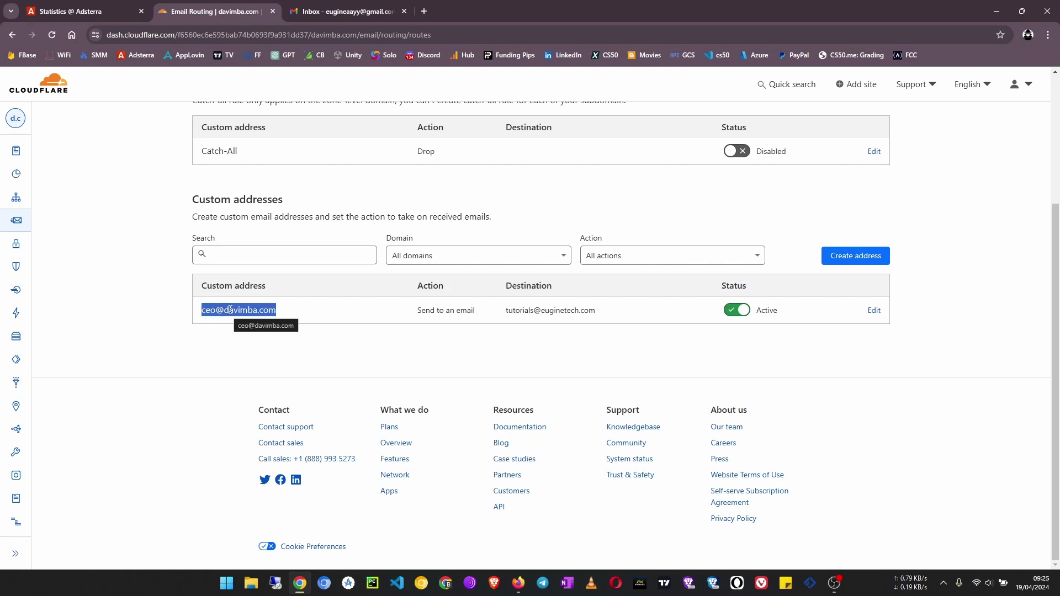
left_click_drag(616, 319, 510, 321)
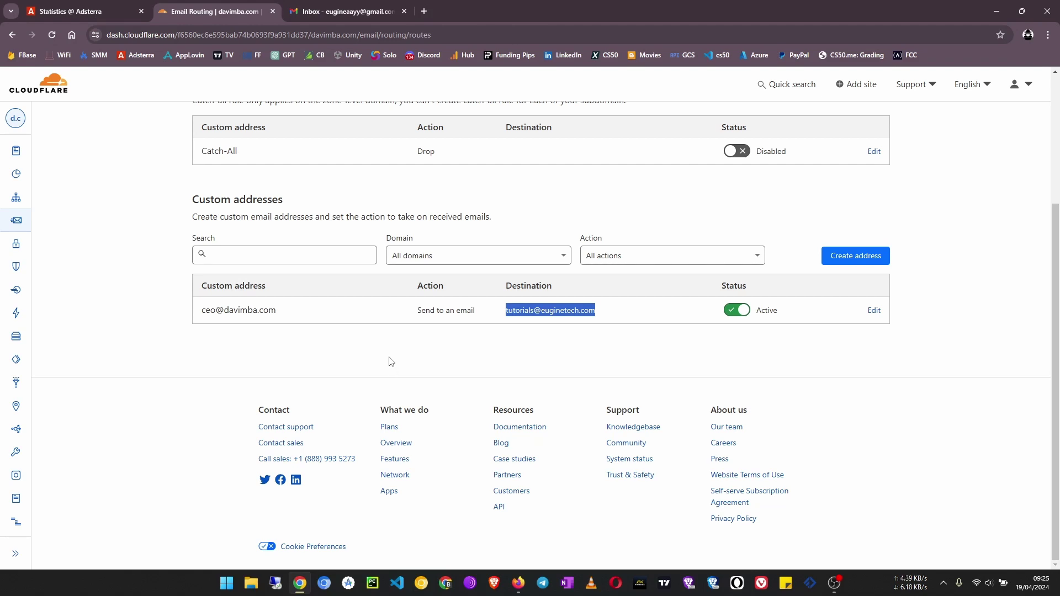
scroll(387, 372, "up", 1)
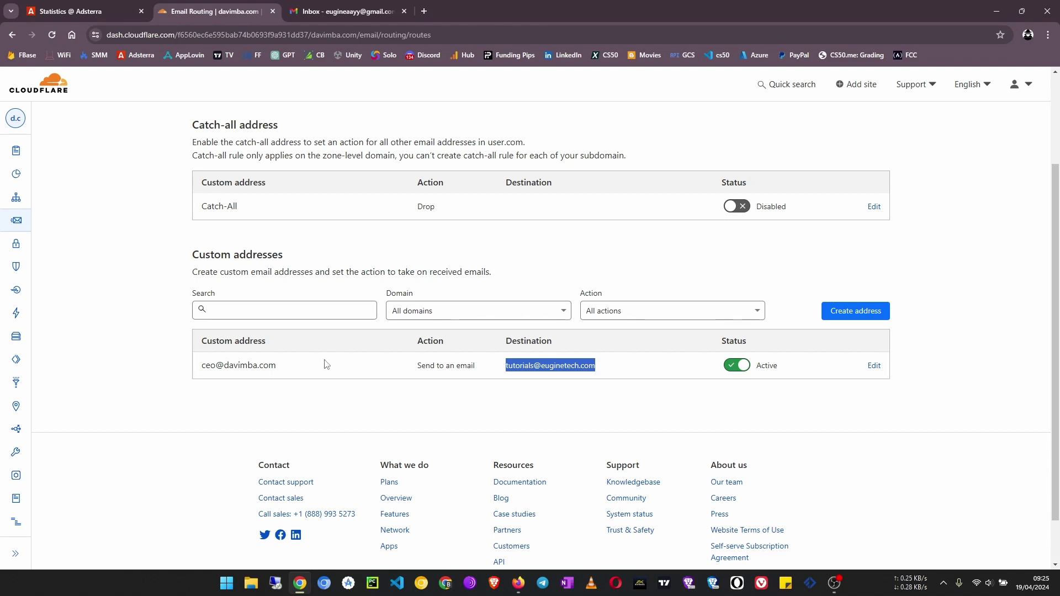
scroll(332, 365, "up", 2)
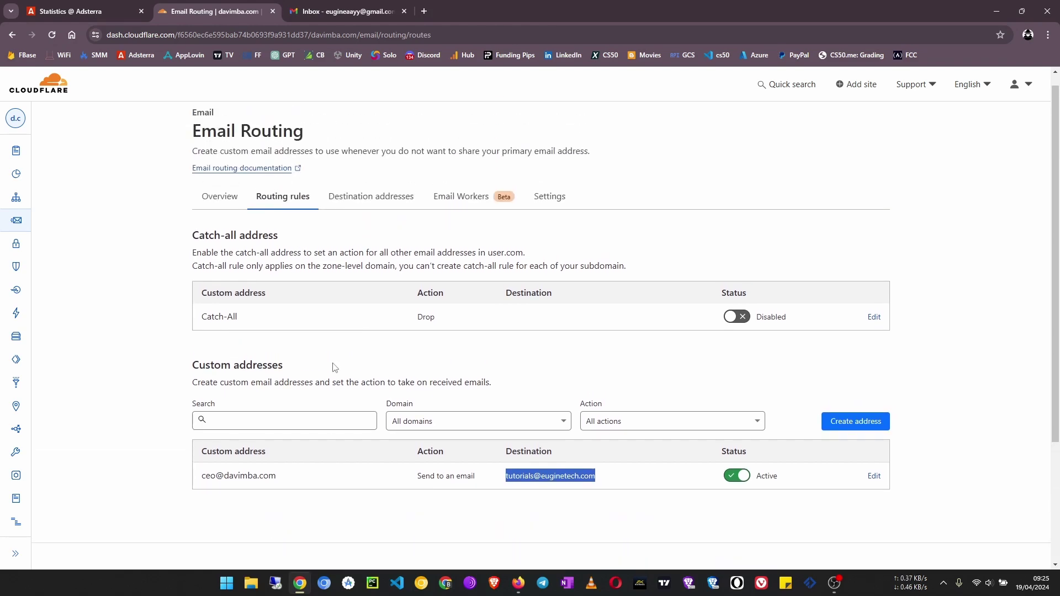
scroll(332, 367, "down", 1)
scroll(334, 367, "up", 2)
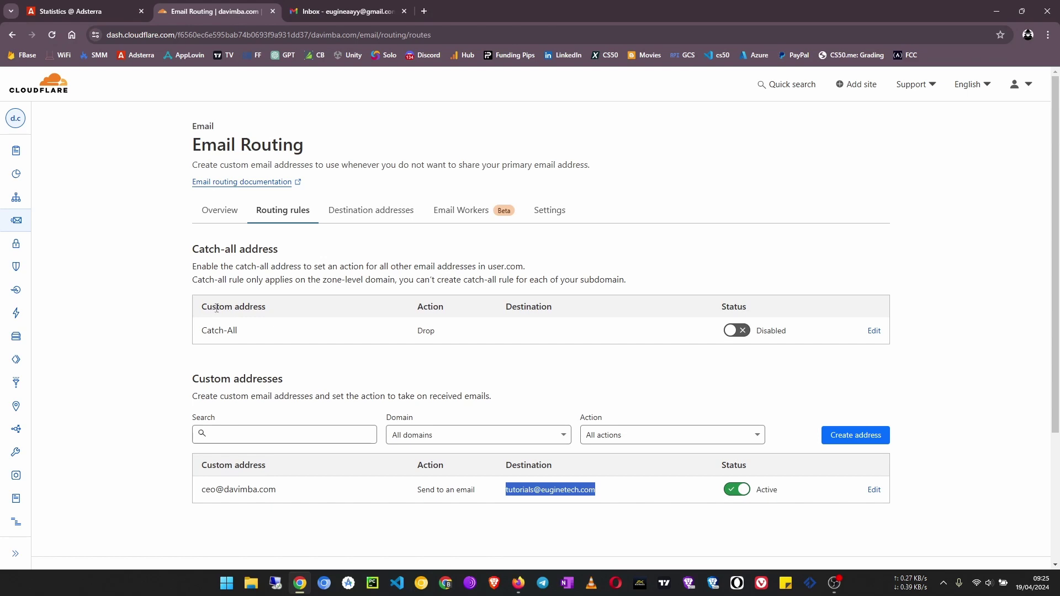
- Enable Catch-All and save it with Send to an email and the Gmail destination address
left_click(734, 332)
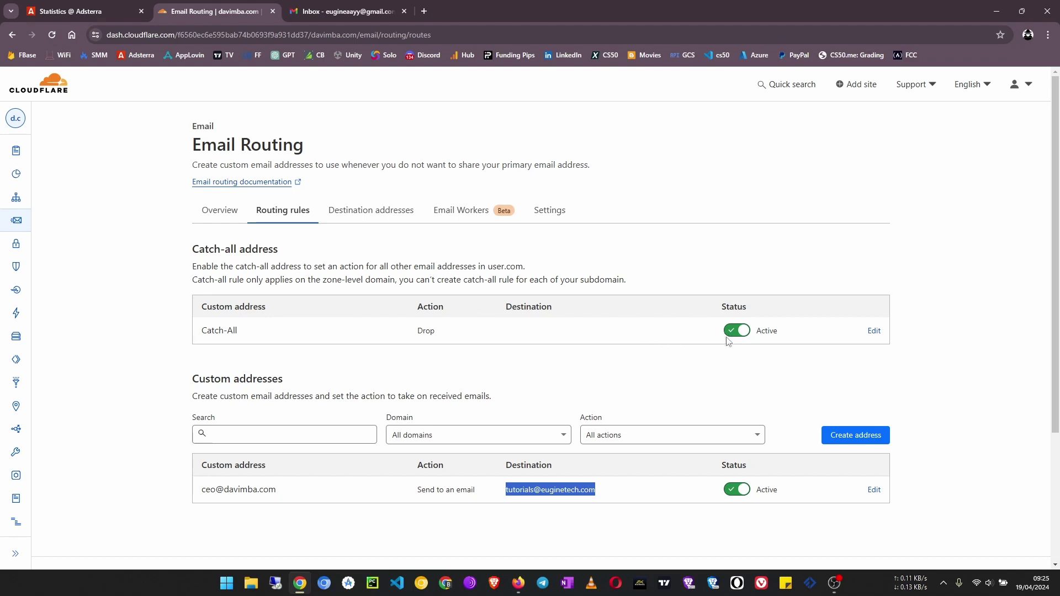
left_click(874, 331)
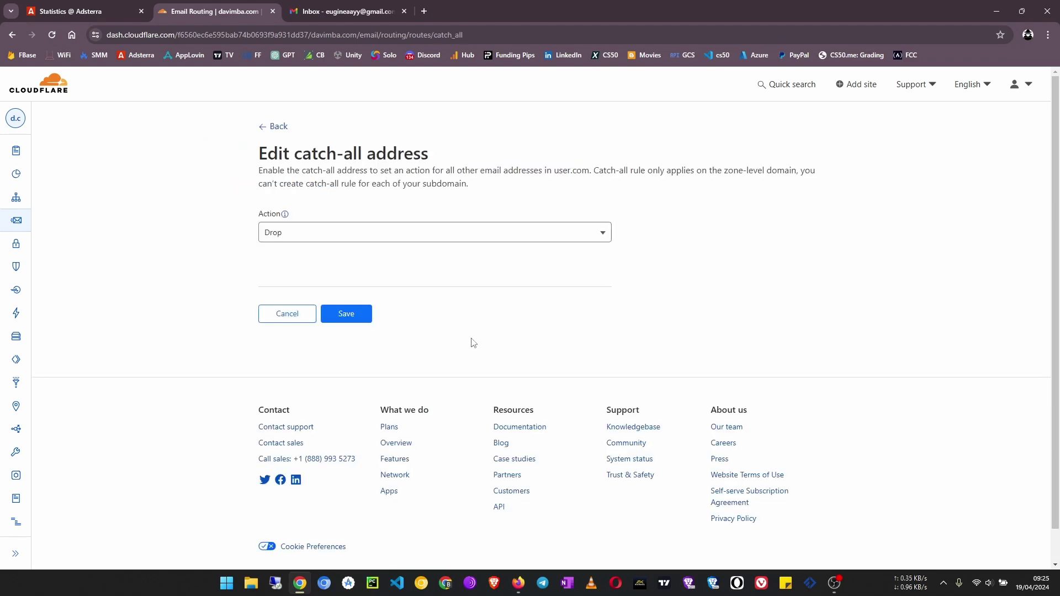
left_click(395, 241)
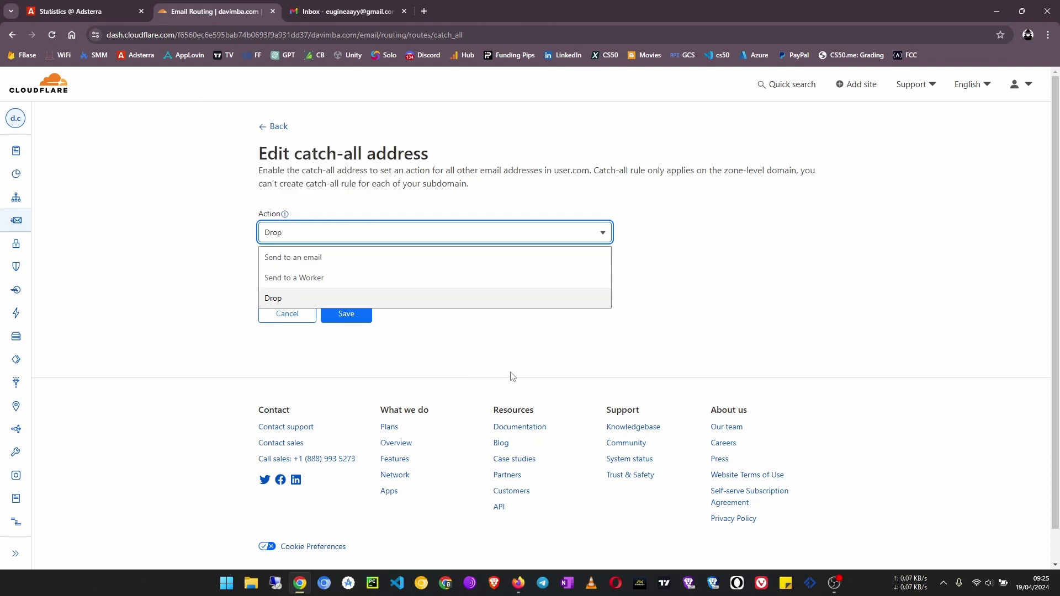
left_click(335, 258)
left_click(360, 289)
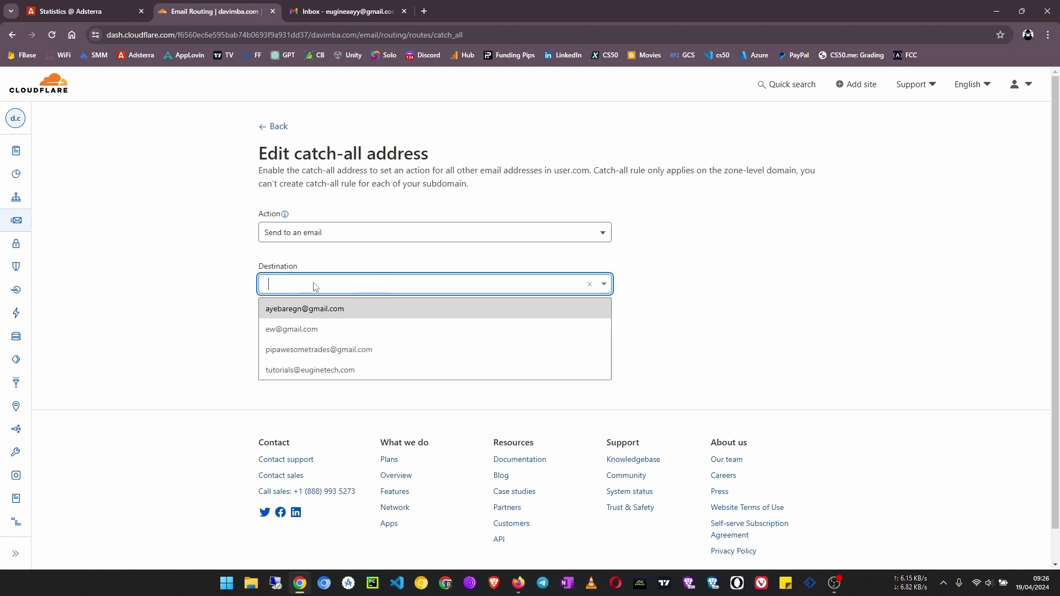
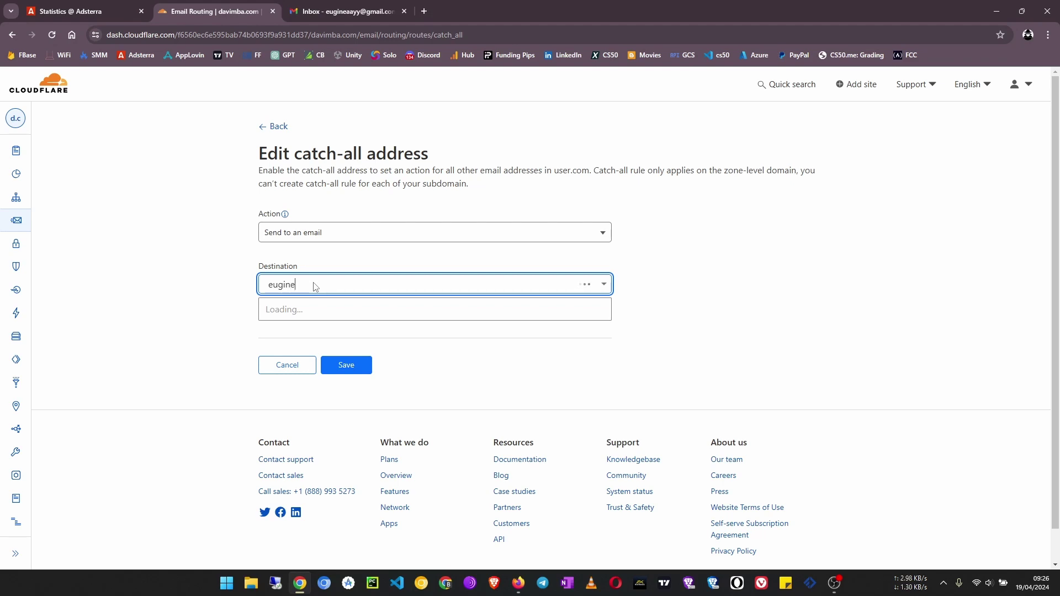
left_click(315, 310)
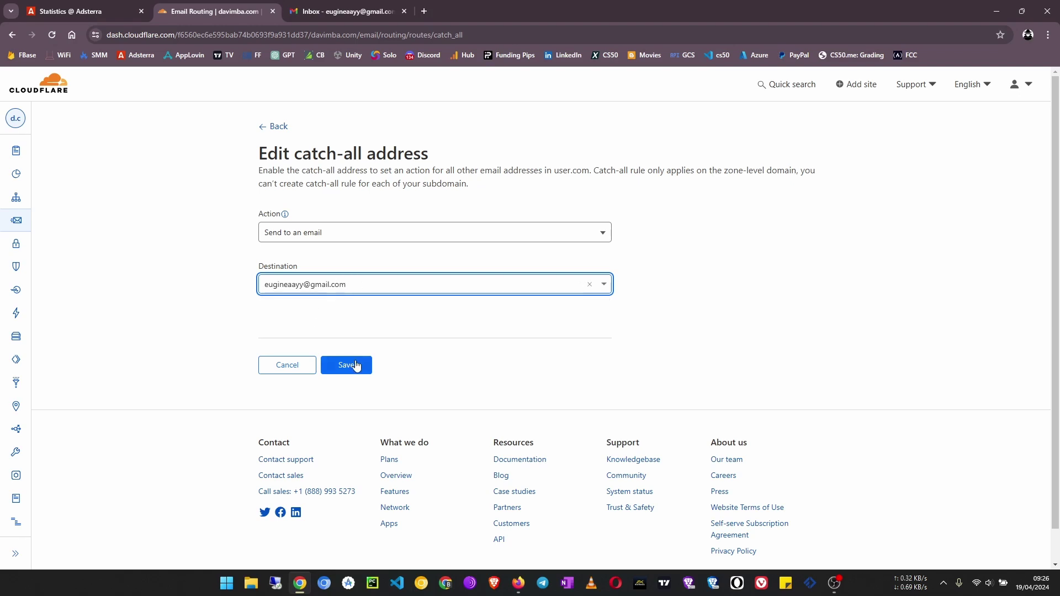
left_click(353, 364)
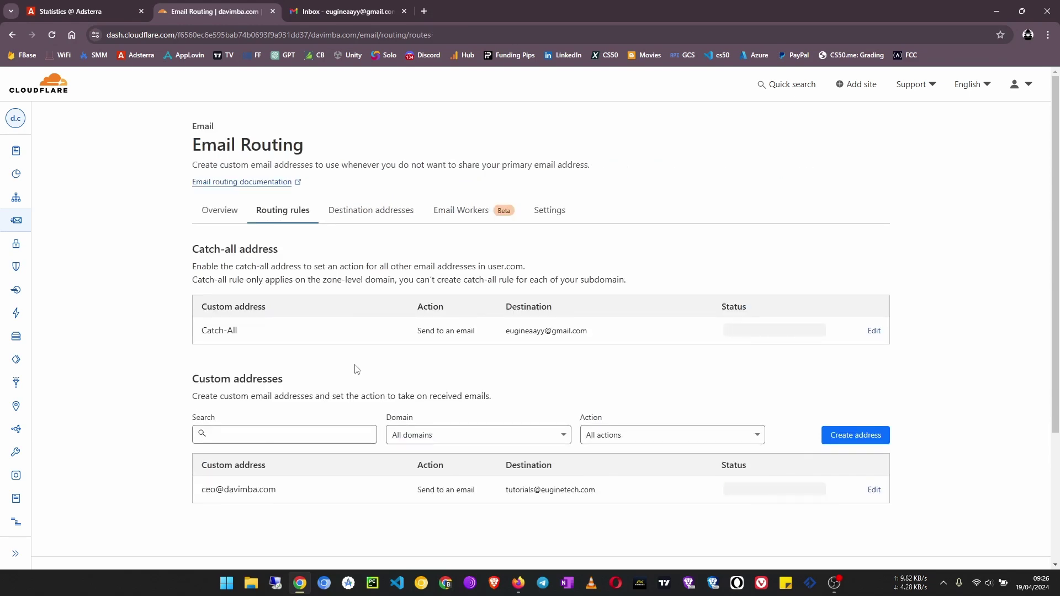
- Check the Gmail inbox, then close the verification confirmation tab in Firefox
scroll(498, 383, "down", 1)
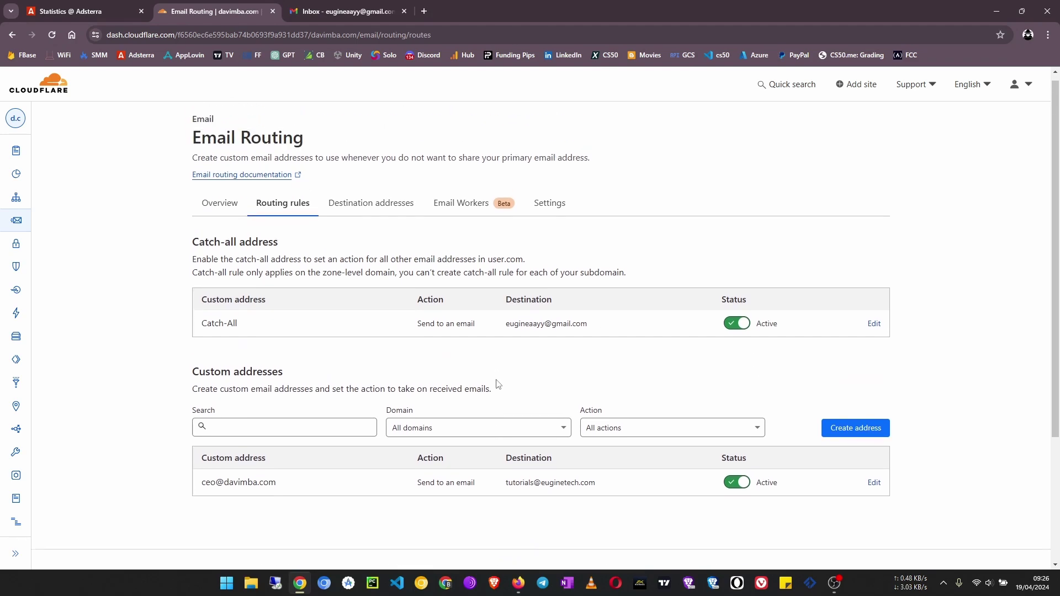
left_click(342, 11)
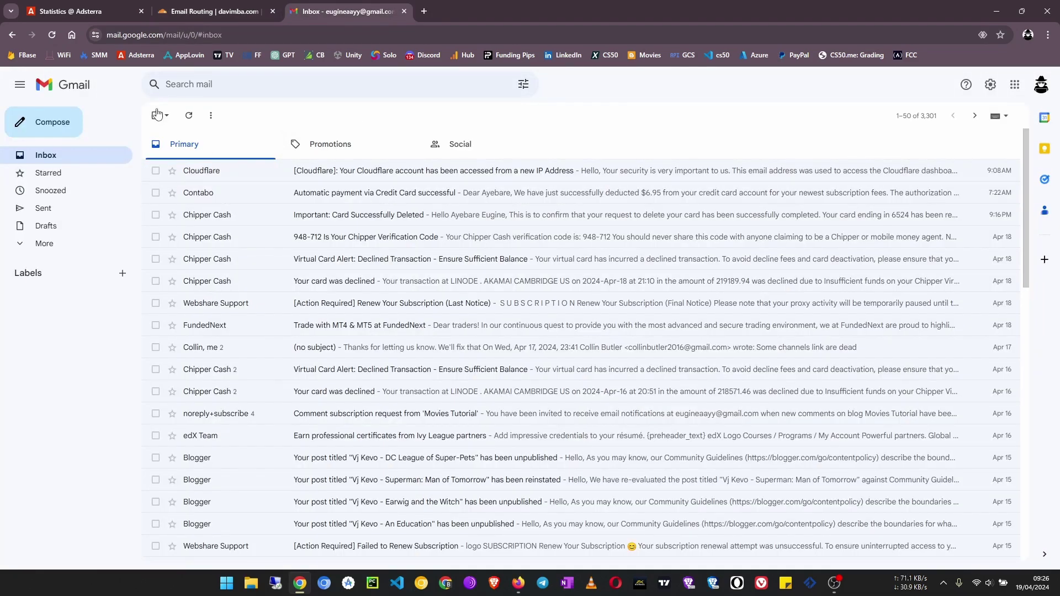
left_click(189, 117)
left_click(216, 11)
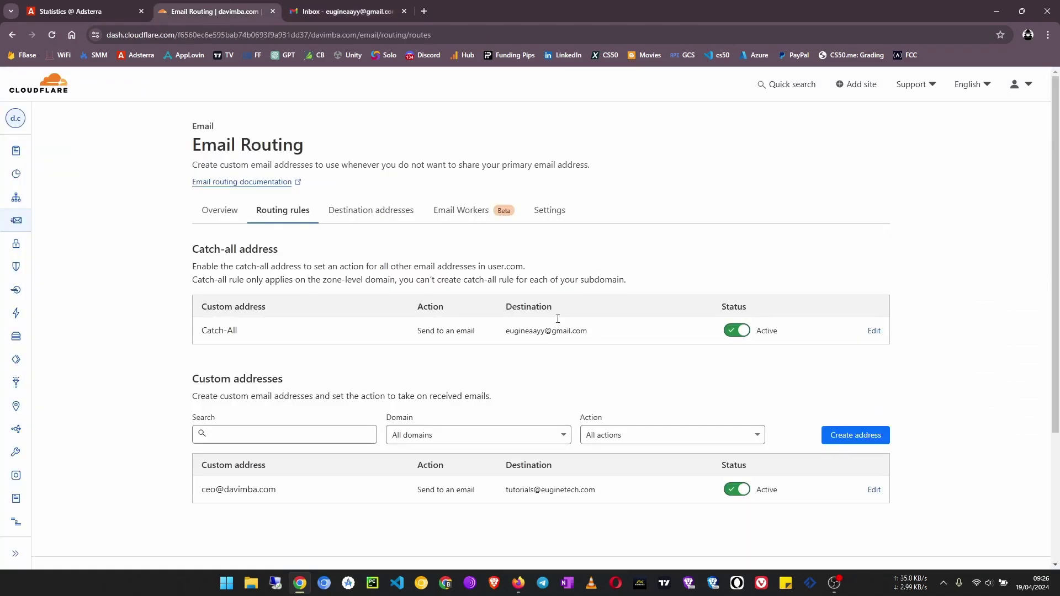
scroll(497, 386, "down", 1)
scroll(495, 447, "up", 1)
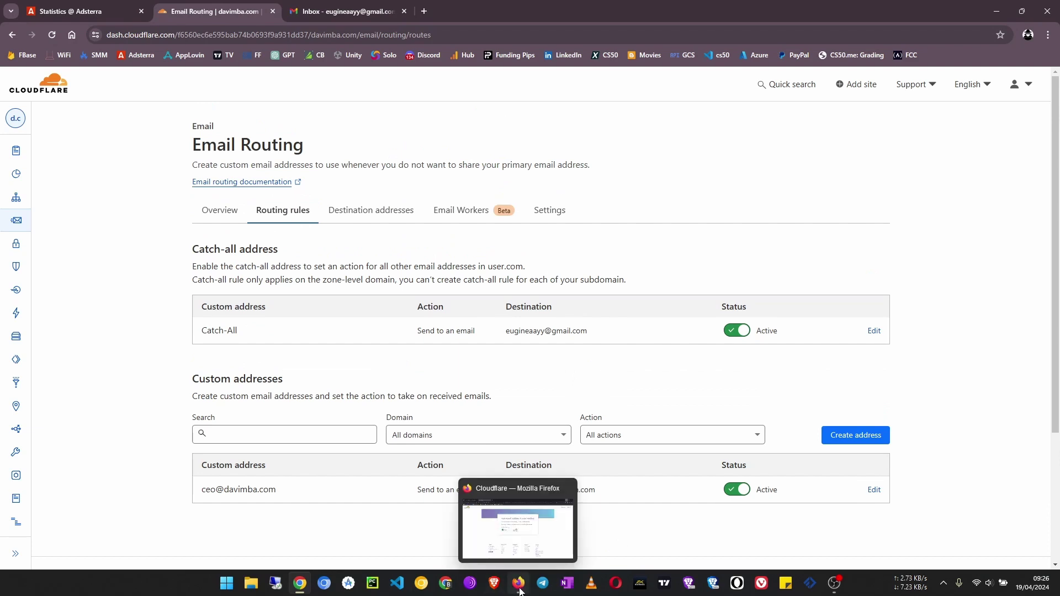
left_click(520, 589)
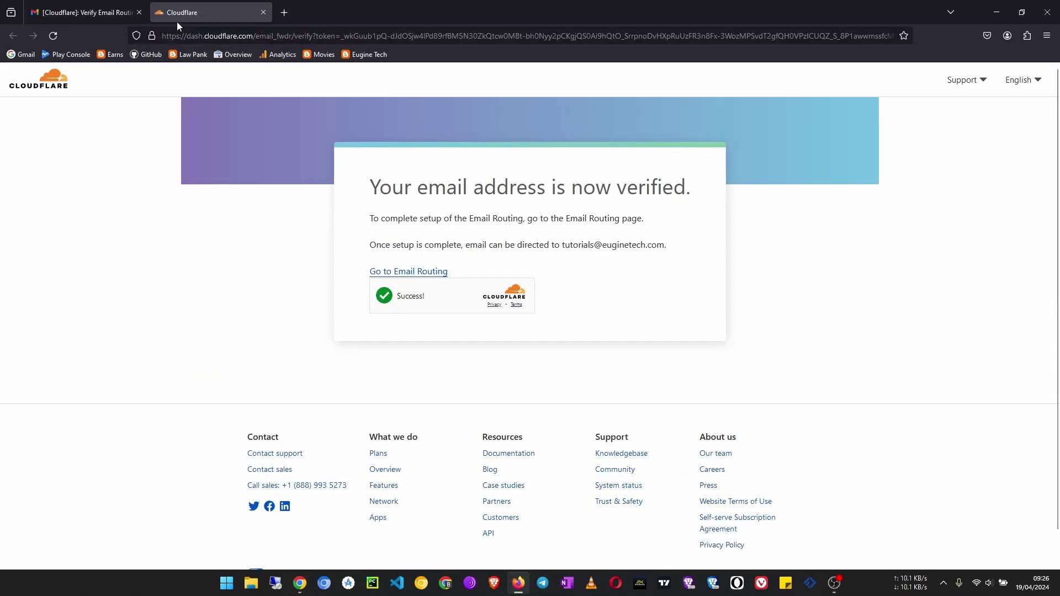
left_click(263, 13)
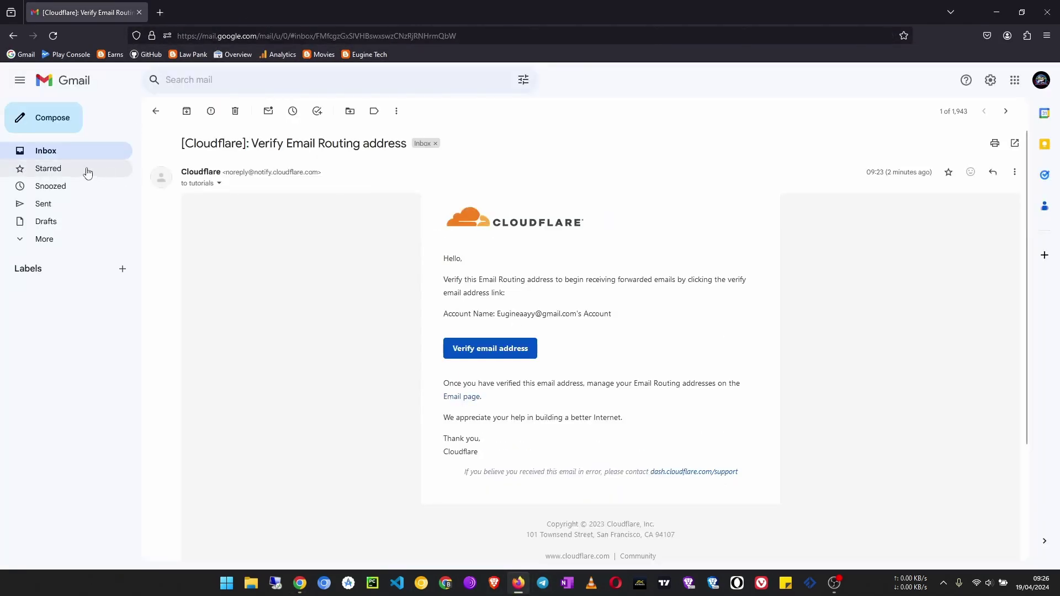
- Send an email with subject 'Testing' and body 'Hello' to a test davimba.com address
left_click(49, 120)
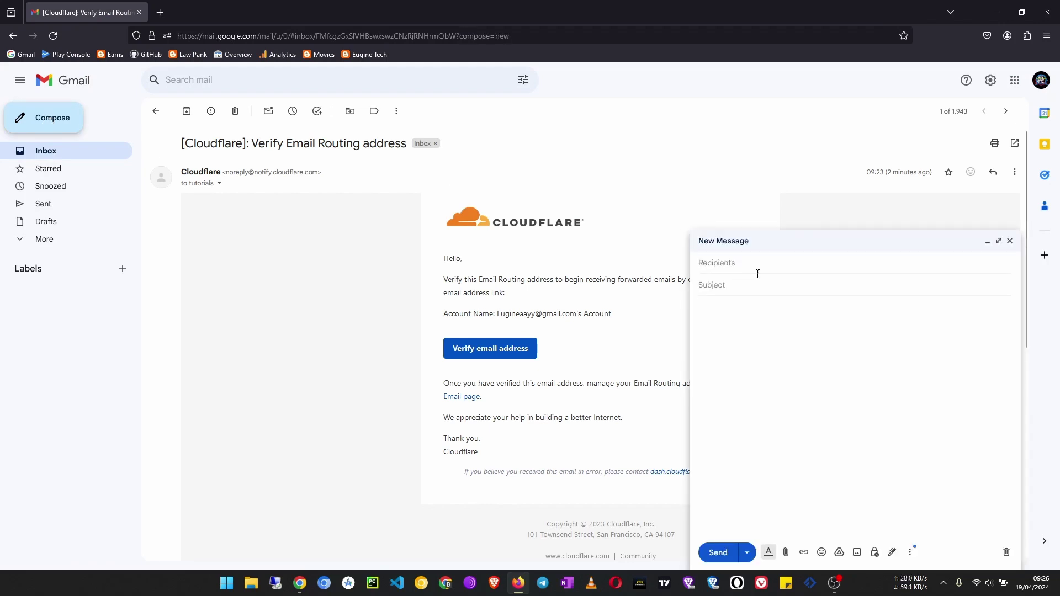
left_click(822, 244)
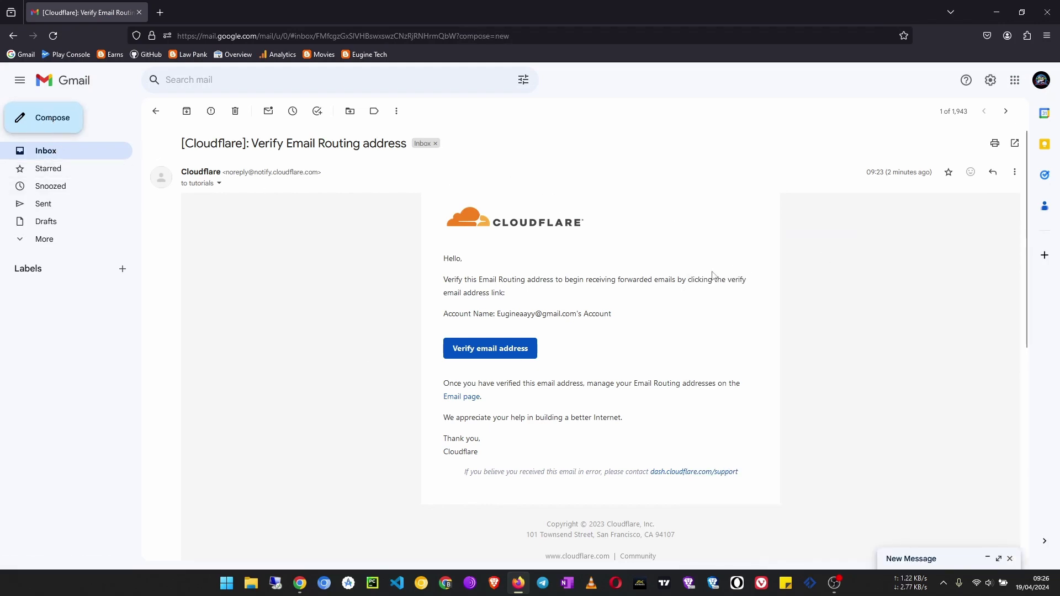
left_click(69, 125)
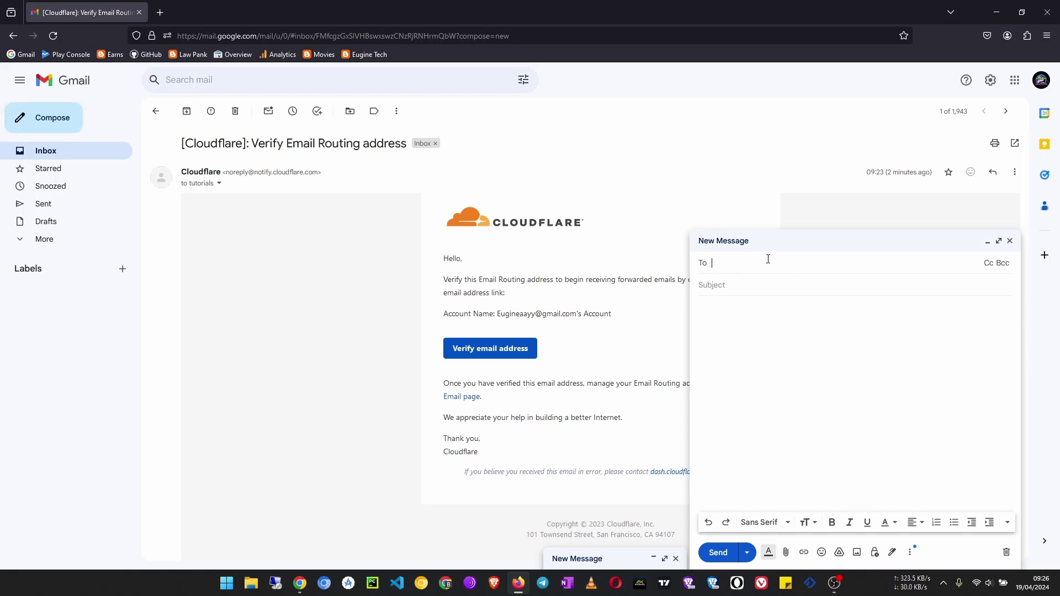
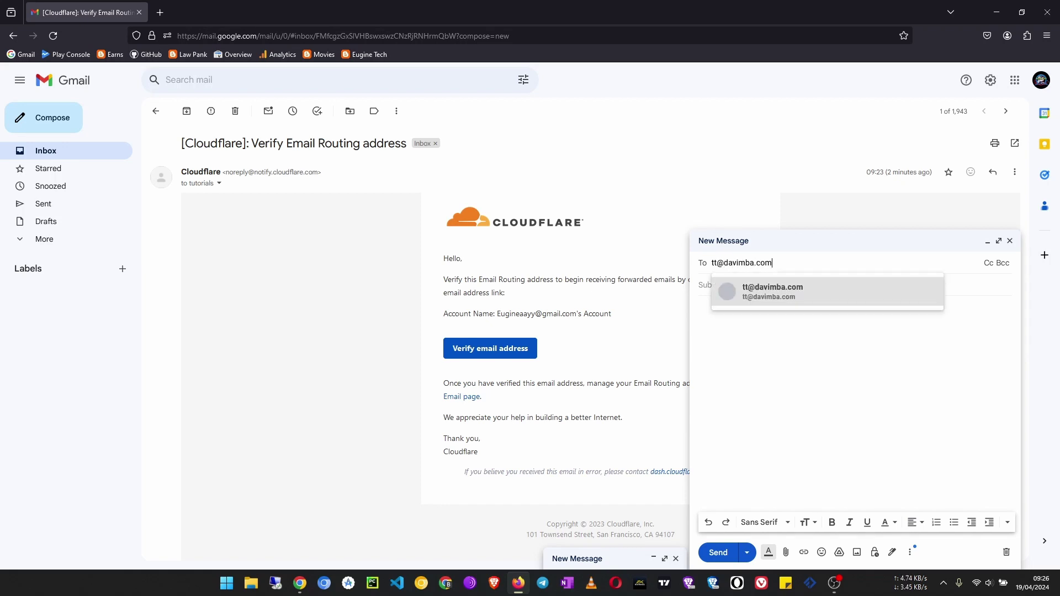
left_click(977, 284)
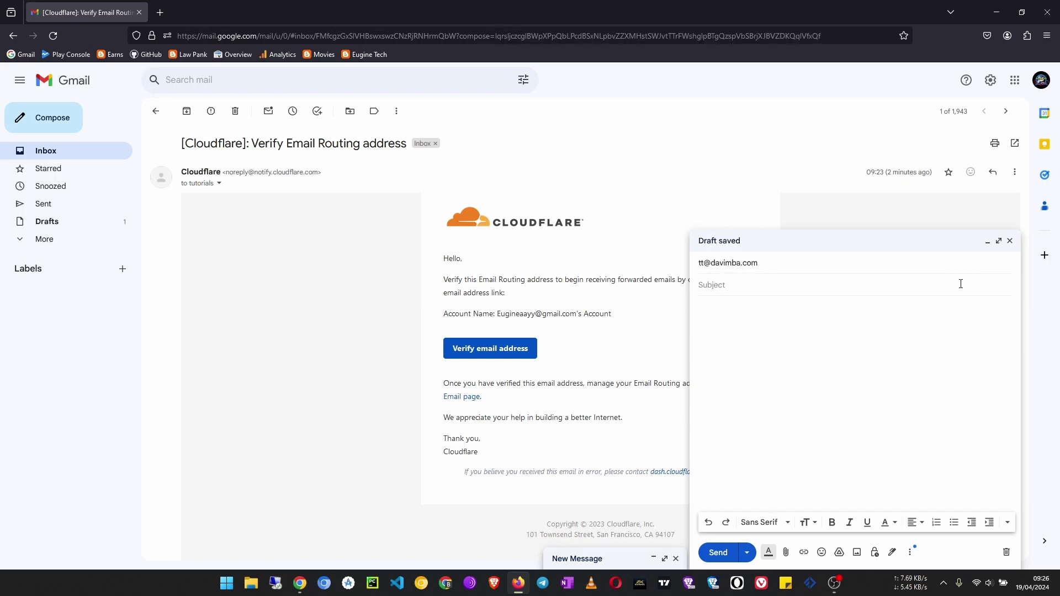
type("Testing")
key("Tab")
type("Hello")
left_click(723, 553)
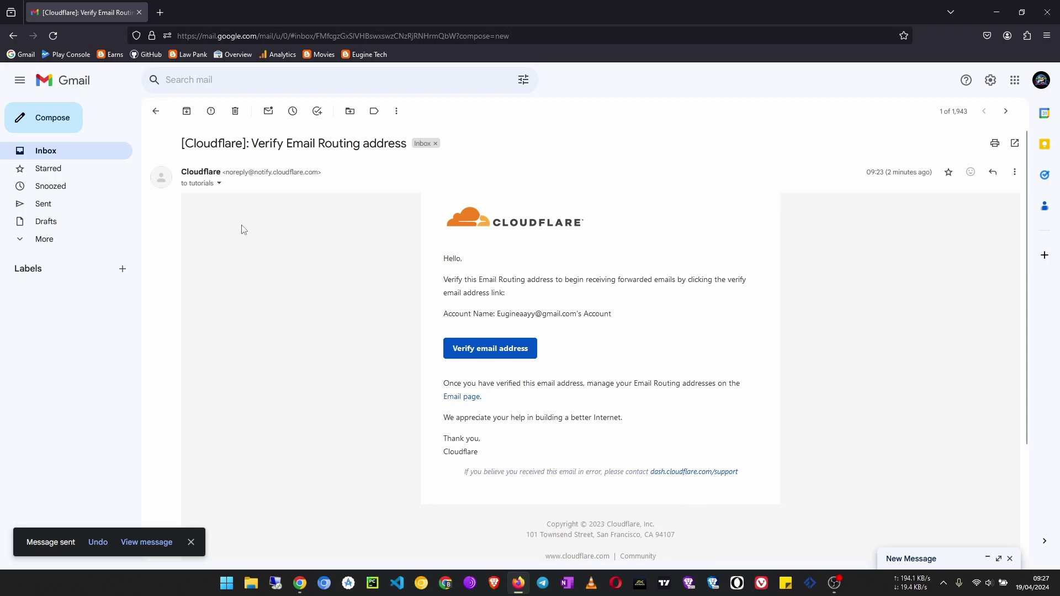
- Refresh the Gmail inbox, read the arrived 'Testing' email saying Hello, and close its tab
left_click(298, 586)
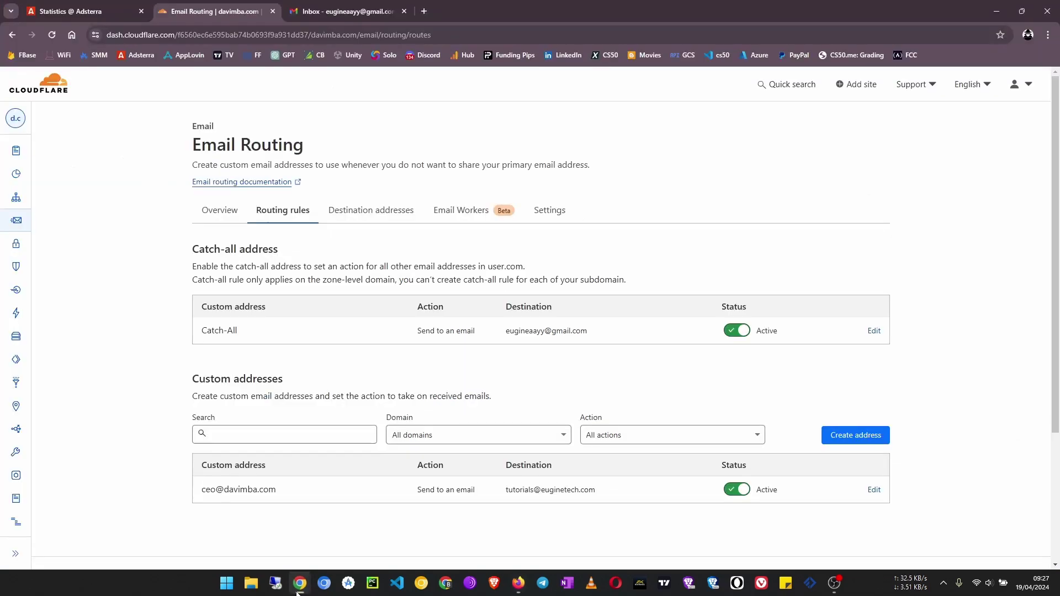
left_click(338, 11)
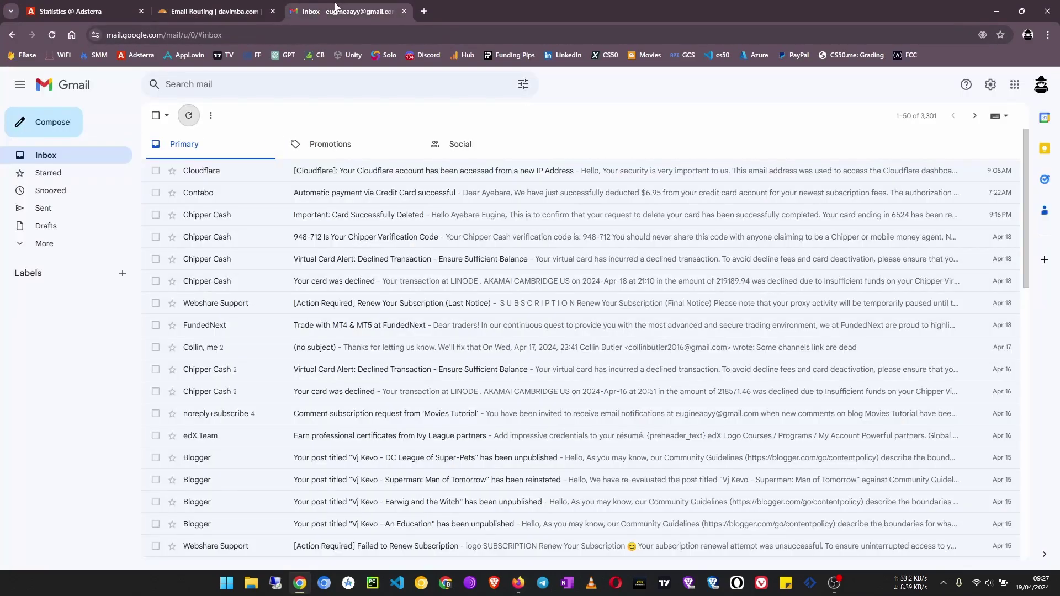
left_click(195, 123)
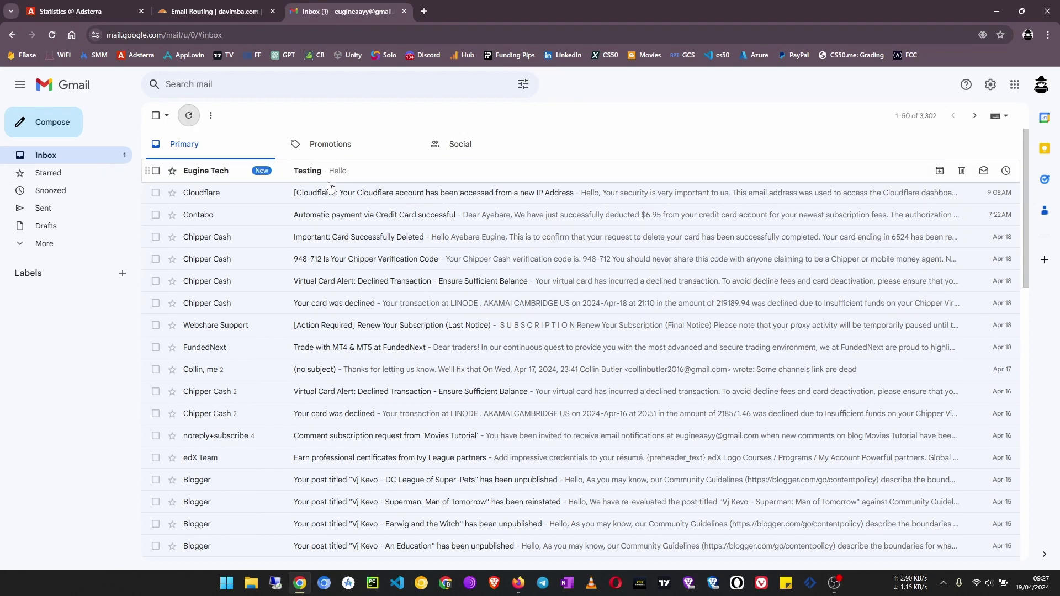
left_click(309, 172)
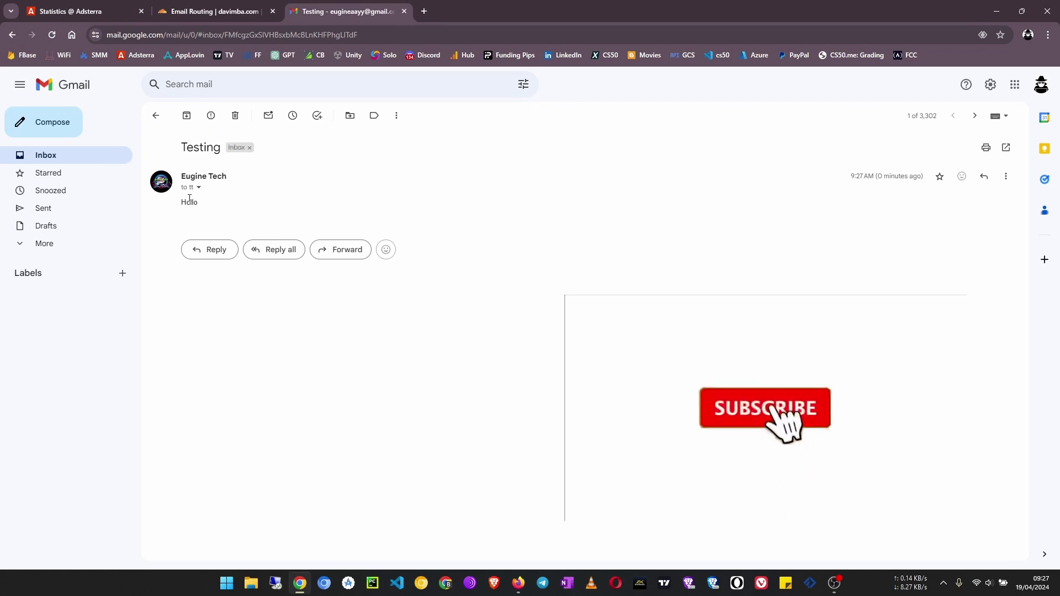
triple_click(210, 202)
left_click(343, 208)
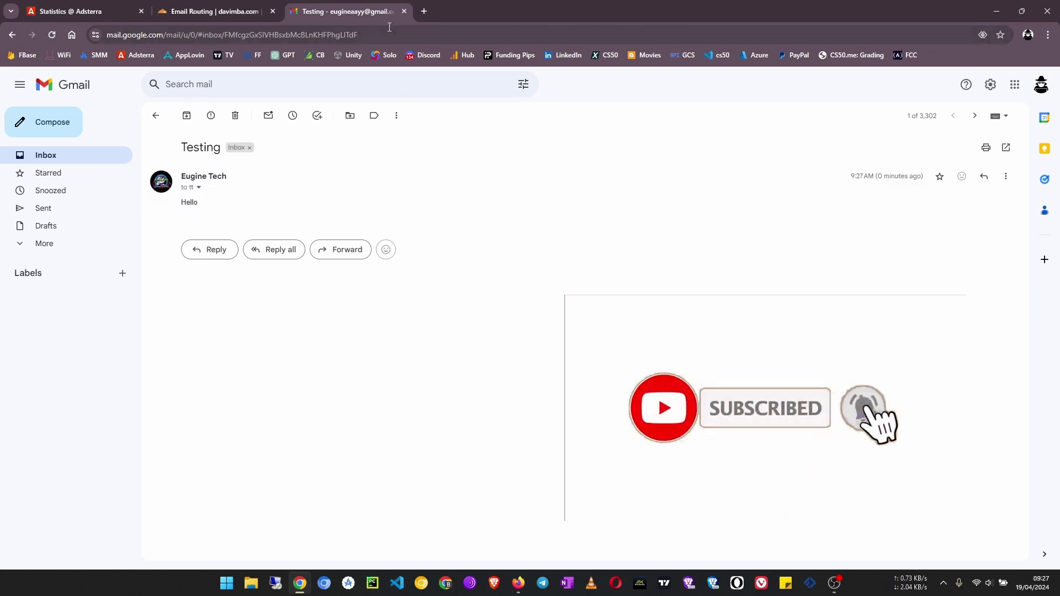
left_click(404, 11)
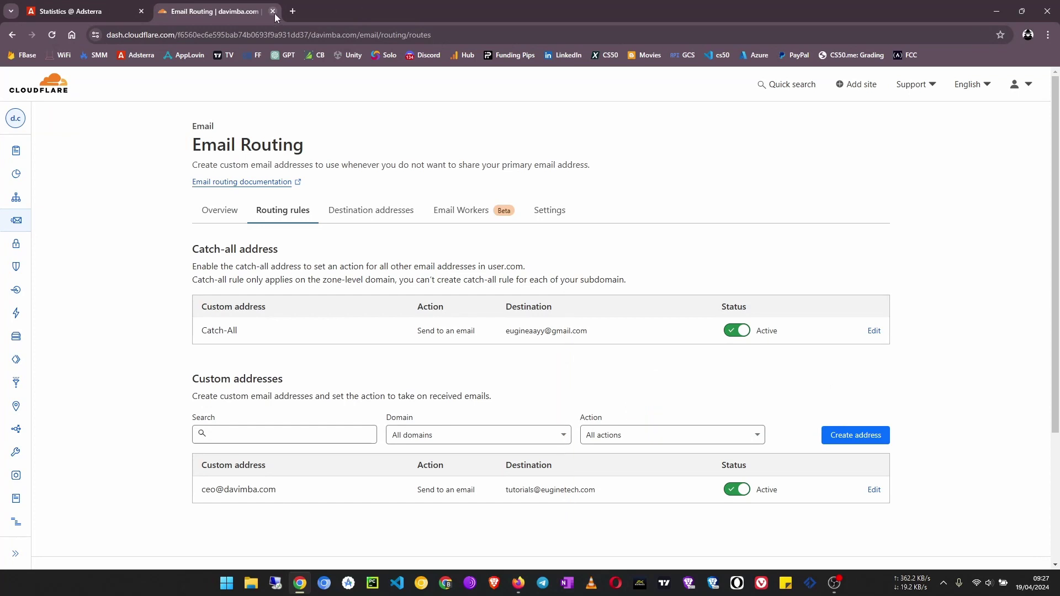
- Close the Email Routing and Adsterra tabs so Chrome closes, revealing Gmail's 'Verify Email Routing address' message
left_click(273, 11)
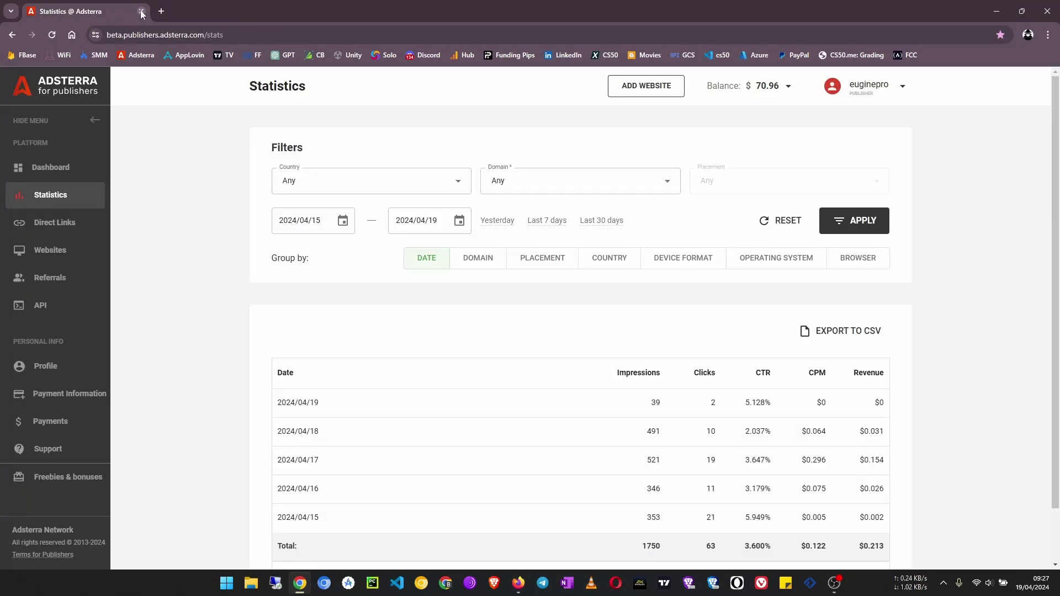
left_click(141, 12)
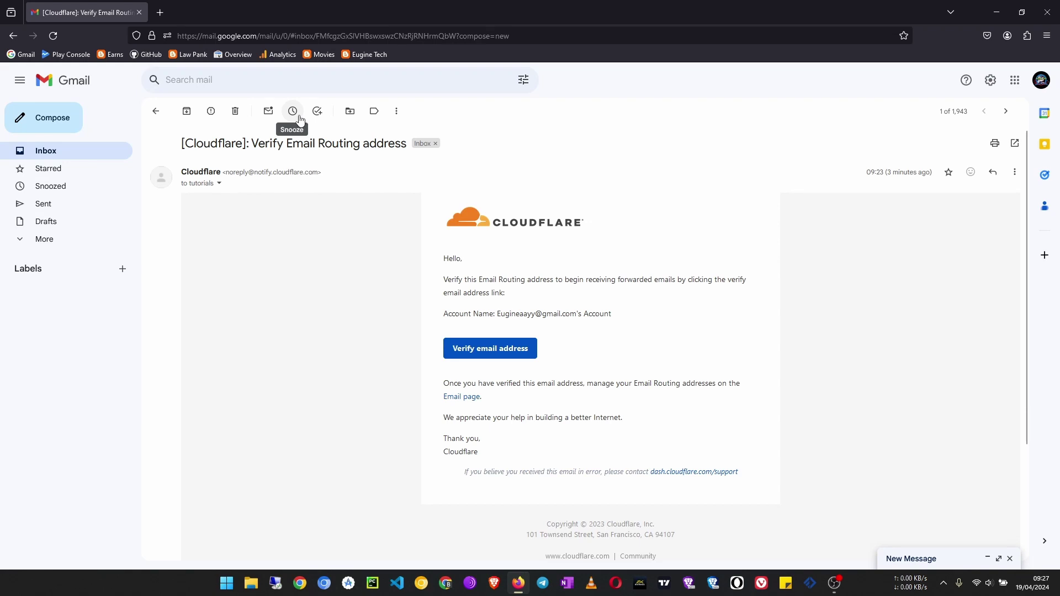
scroll(534, 405, "down", 3)
scroll(755, 383, "up", 3)
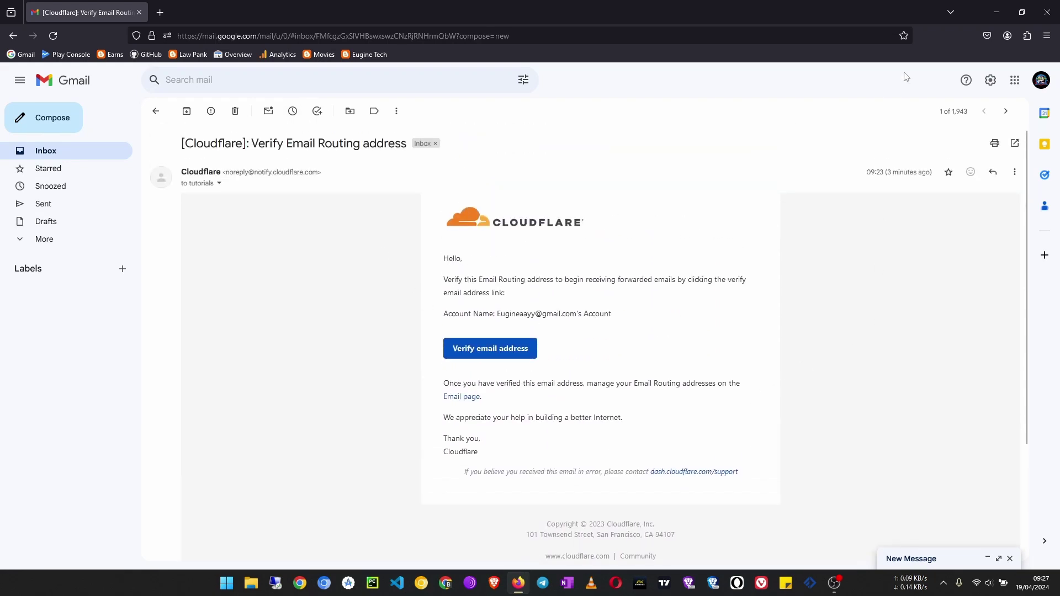